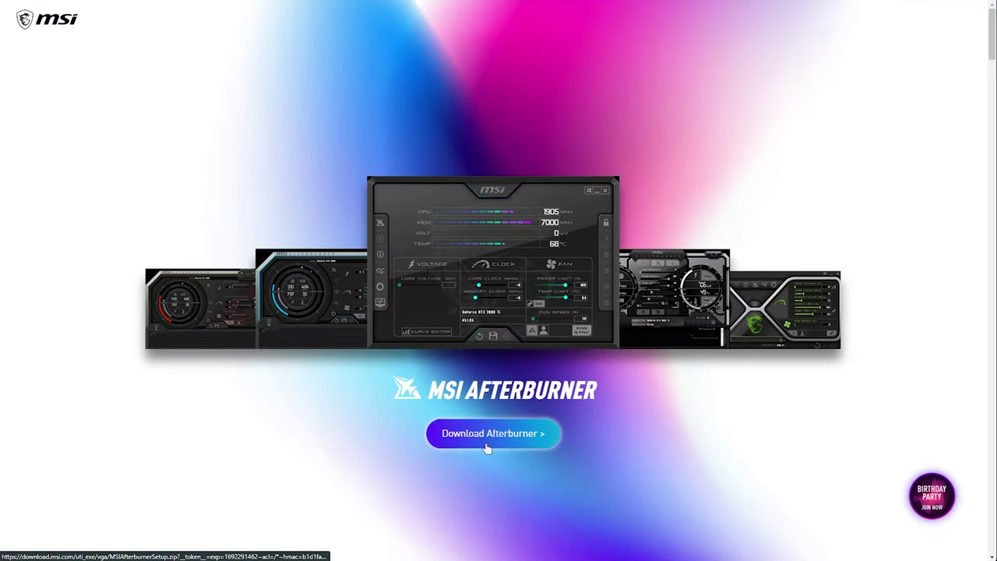
- Download the Afterburner installer and launch MSIAfterburnerSetup465 from the downloaded zip
click(486, 444)
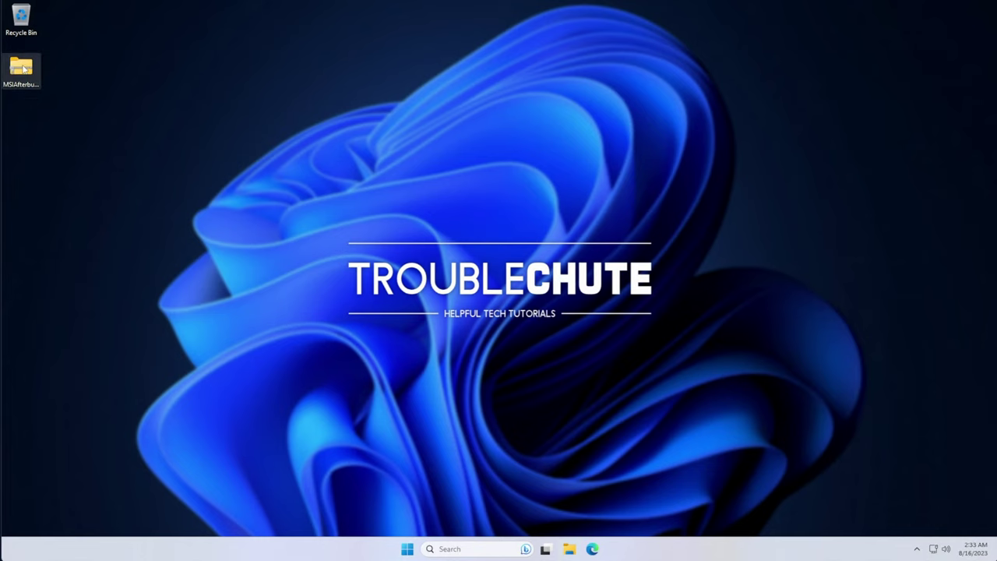
double_click(22, 69)
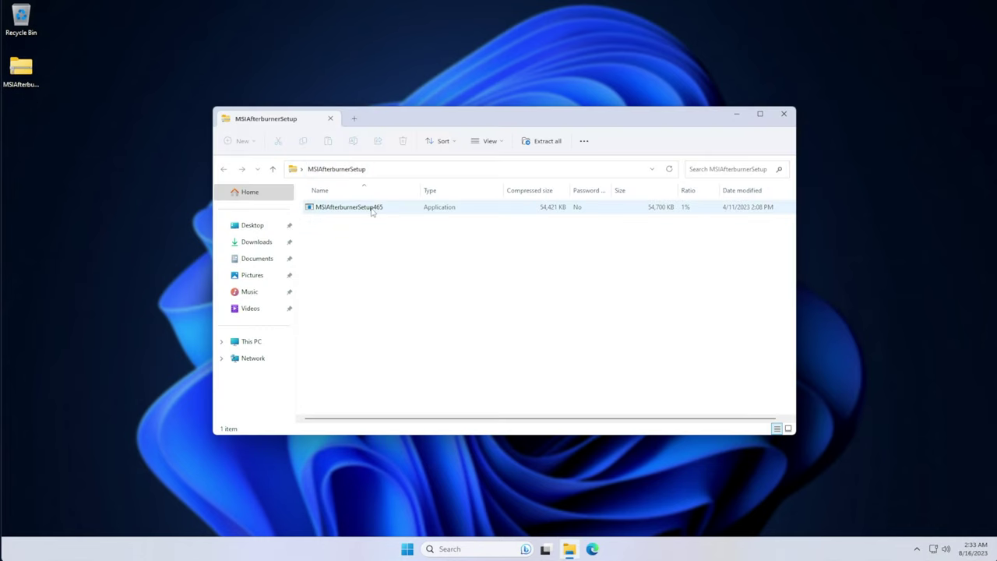
double_click(372, 209)
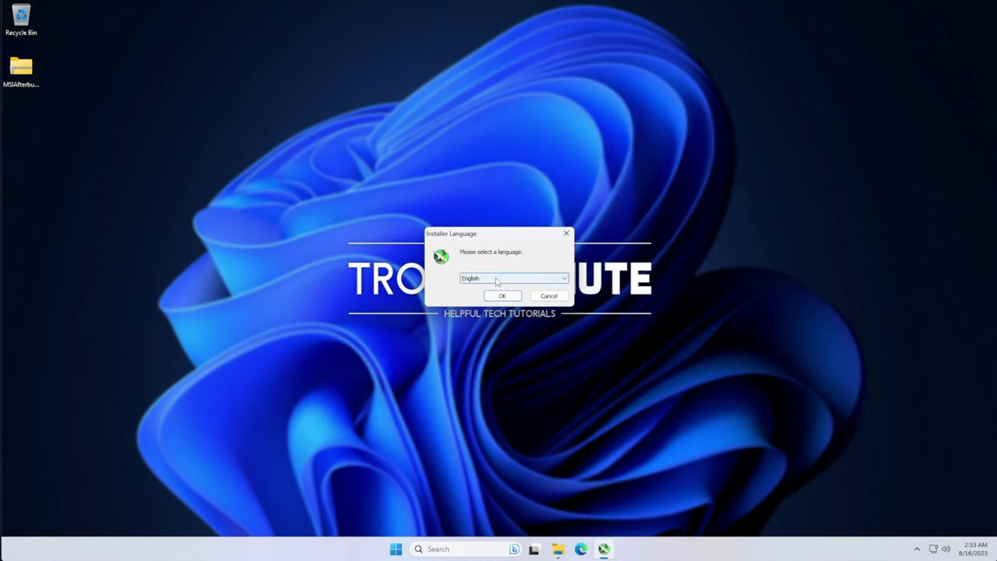
- Install MSI Afterburner in English, accepting the license and keeping both components and default locations
click(502, 295)
click(556, 355)
key(alt+a)
click(557, 356)
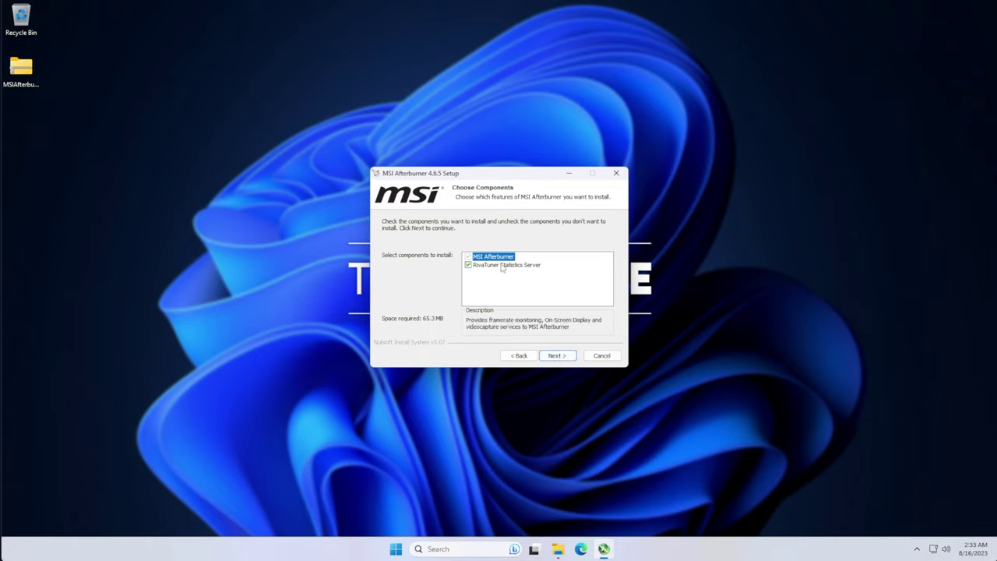
click(558, 355)
click(558, 356)
click(557, 355)
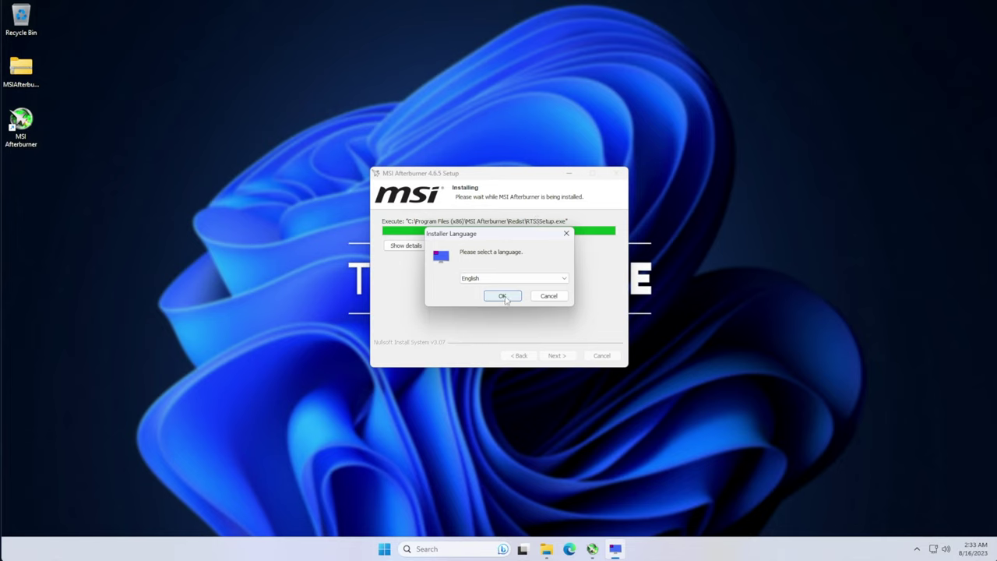
- Install RivaTuner Statistics Server with default settings, then finish both setups and launch Afterburner
click(502, 296)
click(558, 355)
click(384, 322)
click(557, 355)
click(558, 355)
click(558, 356)
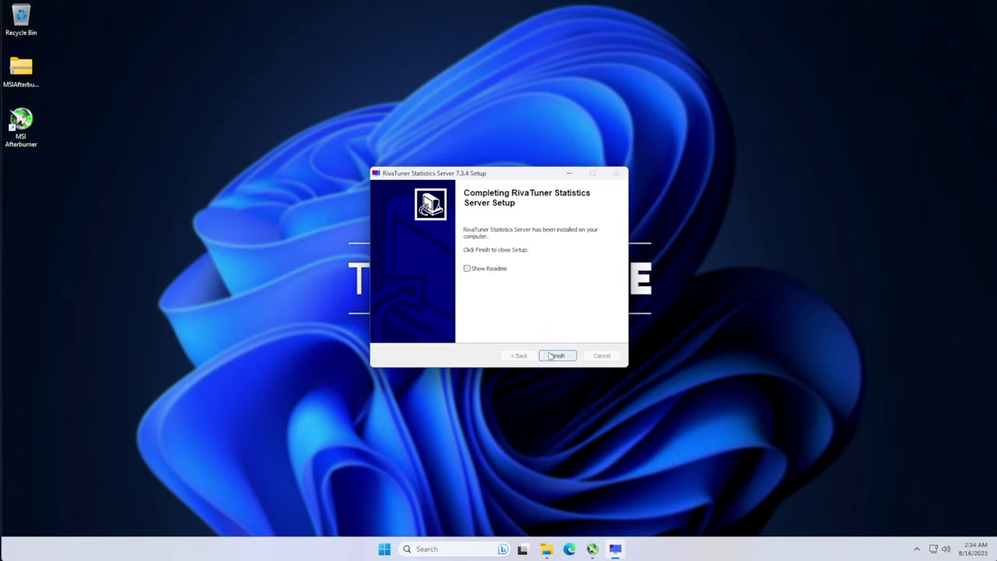
click(555, 356)
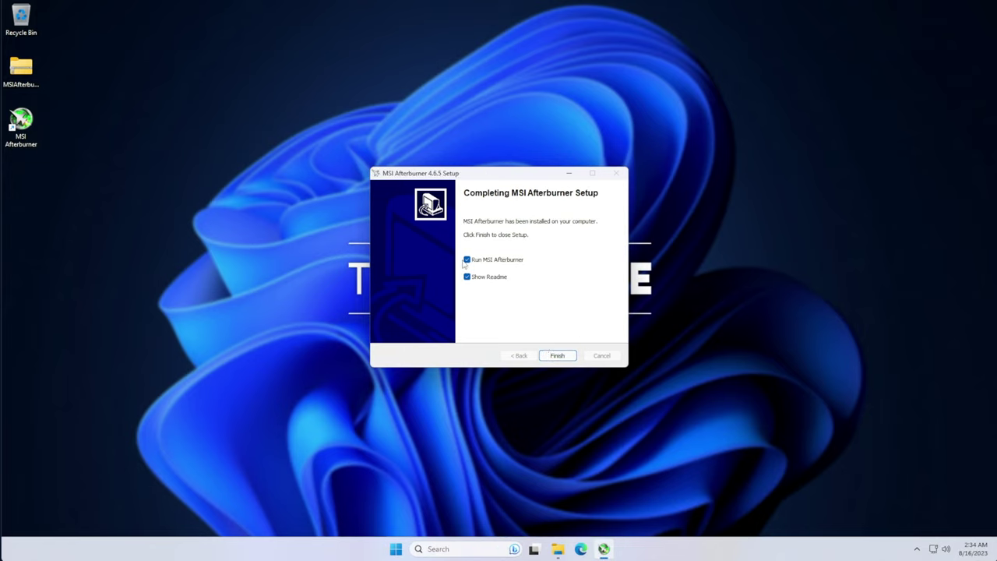
click(569, 355)
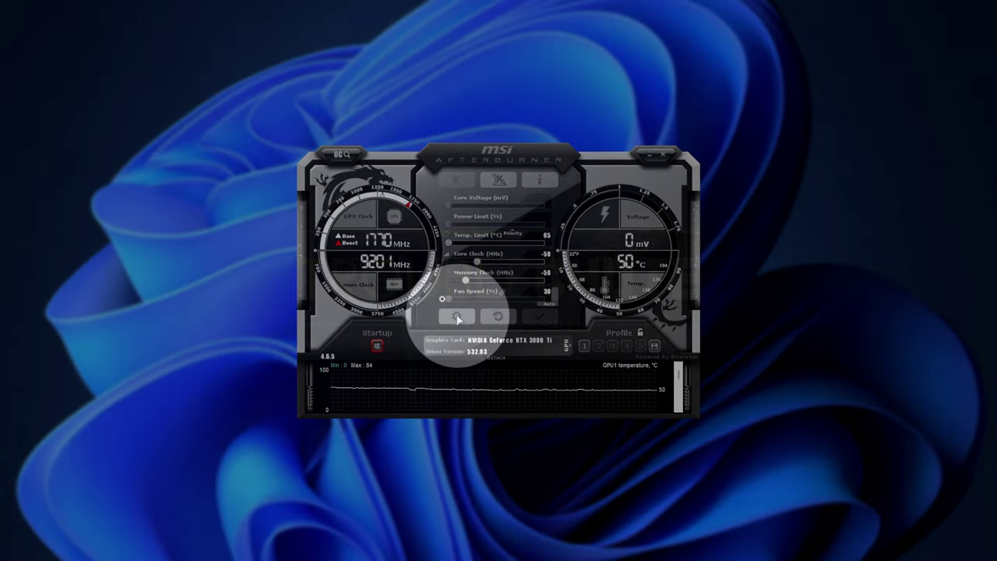
- Pick the Default MSI Afterburner v3 skin in the User Interface settings
click(457, 317)
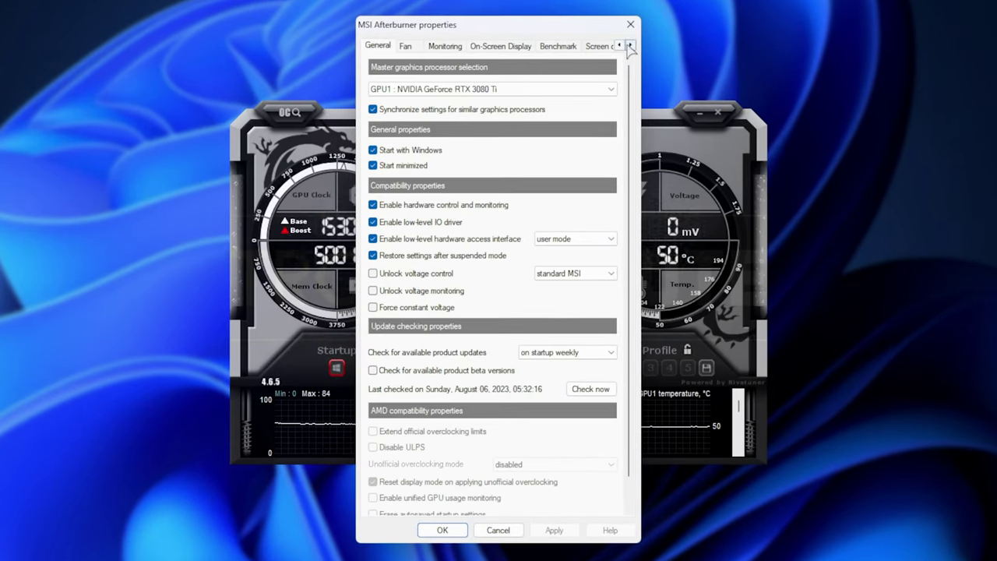
click(519, 169)
click(519, 169)
click(518, 169)
click(518, 169)
click(579, 47)
click(565, 251)
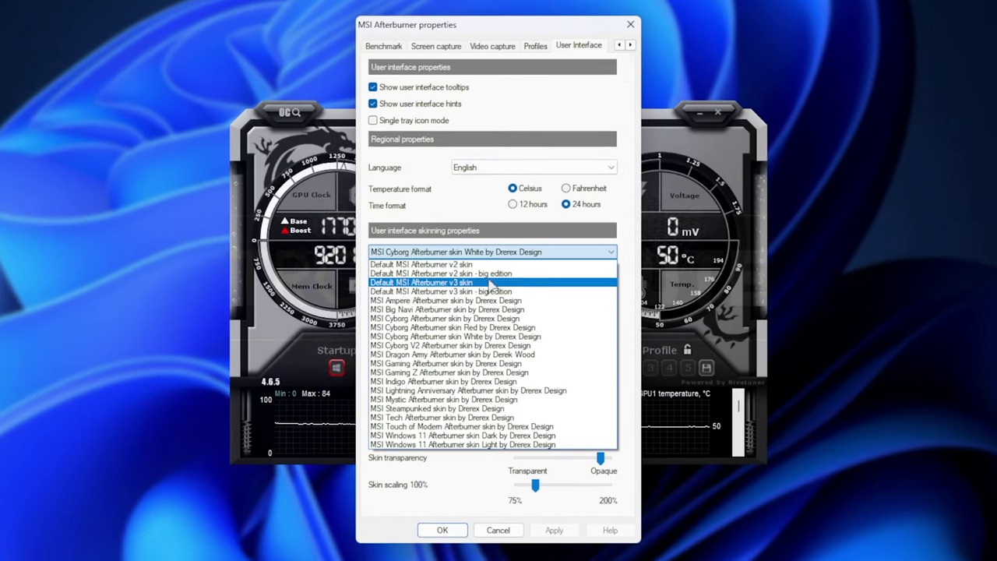
click(492, 283)
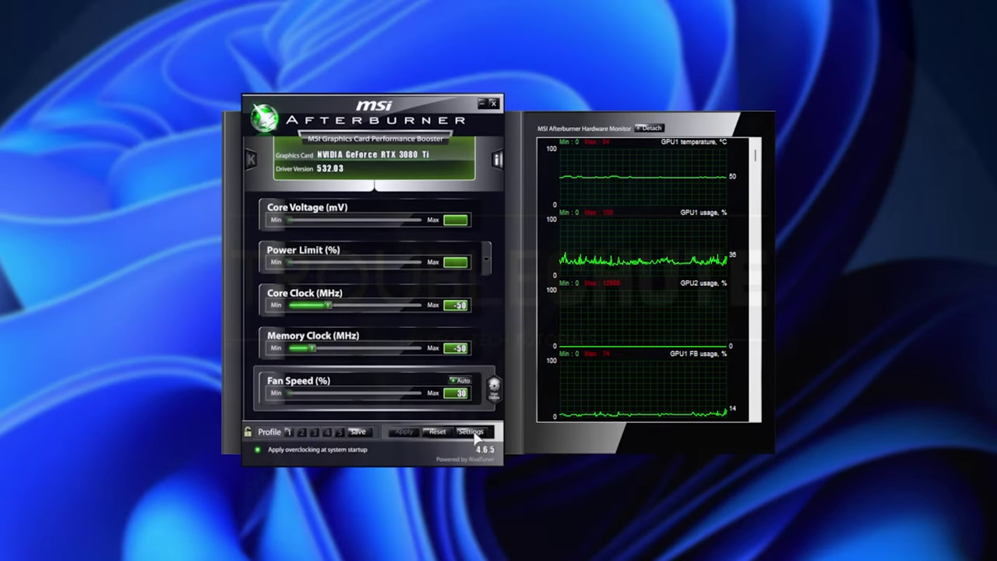
- Assign Ctrl + Num * as the Toggle On-Screen Display hotkey and apply it
click(470, 431)
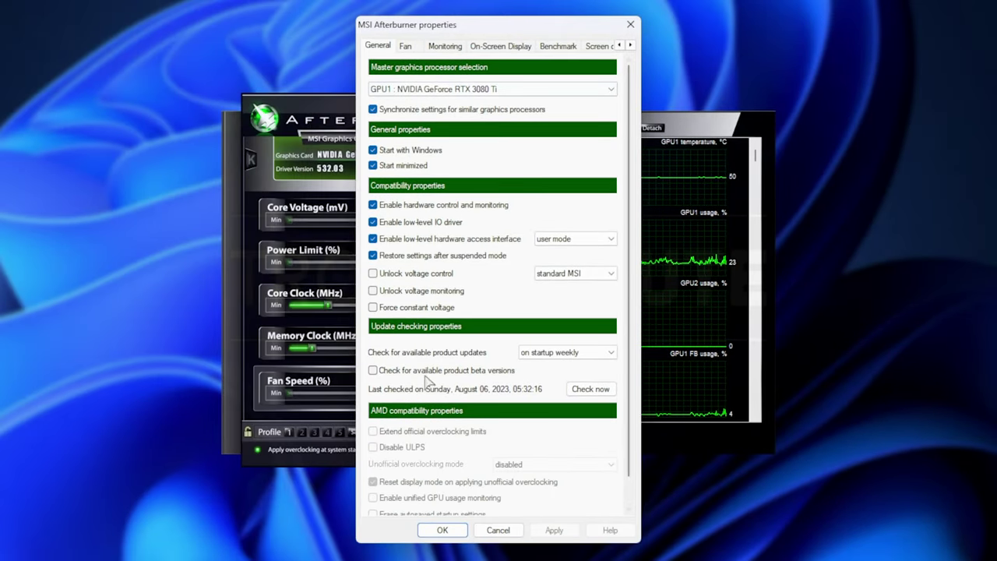
click(503, 48)
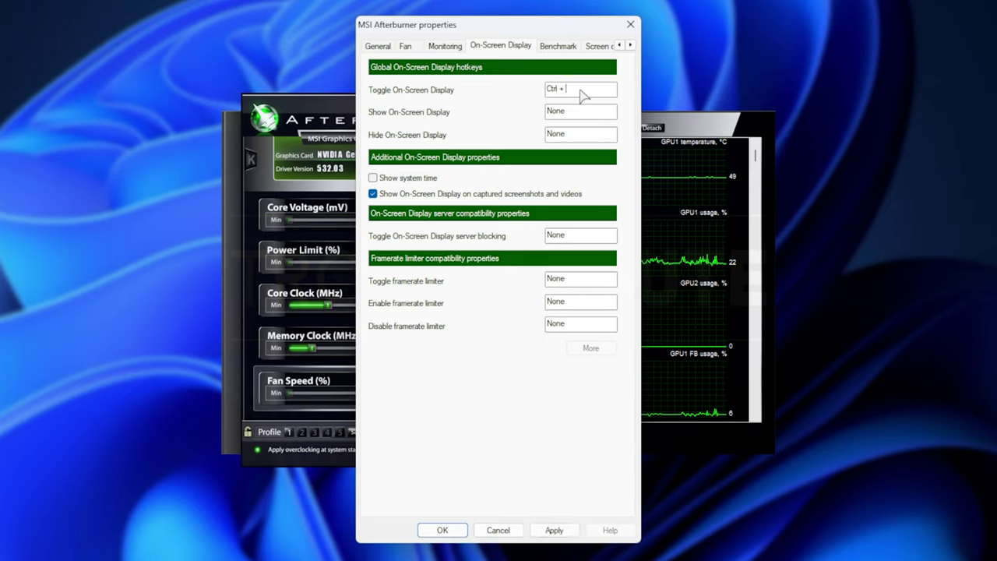
key(ctrl+KP_Multiply)
click(554, 530)
- Enable GPU1 temperature in the on-screen display with the text style and apply
click(445, 46)
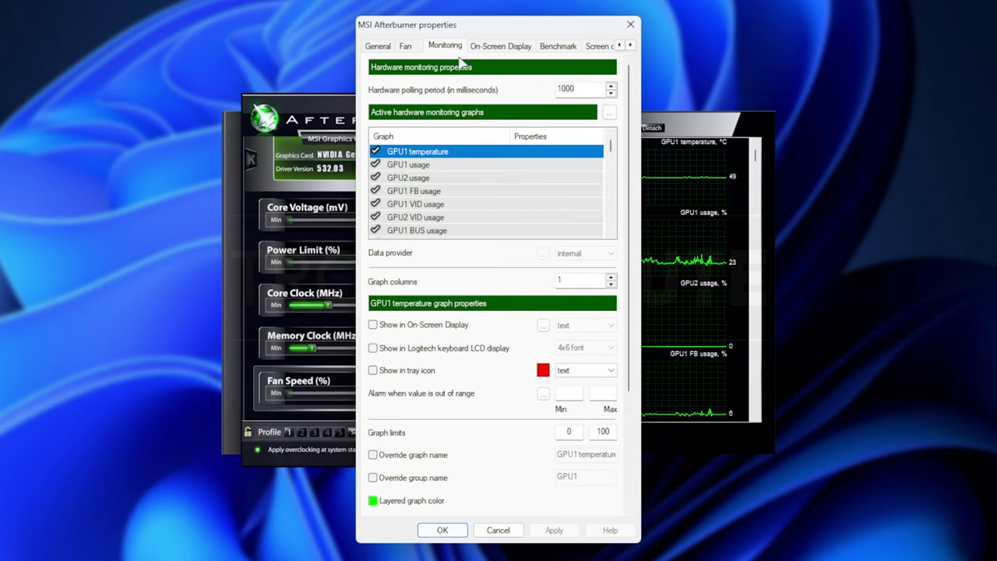
click(375, 151)
click(375, 151)
drag(457, 29, 226, 38)
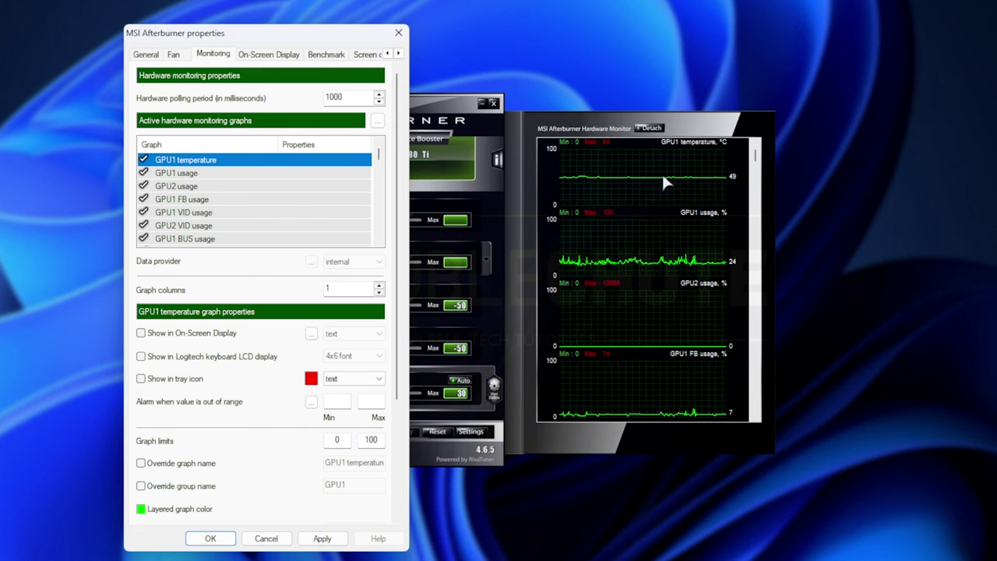
drag(285, 44, 515, 36)
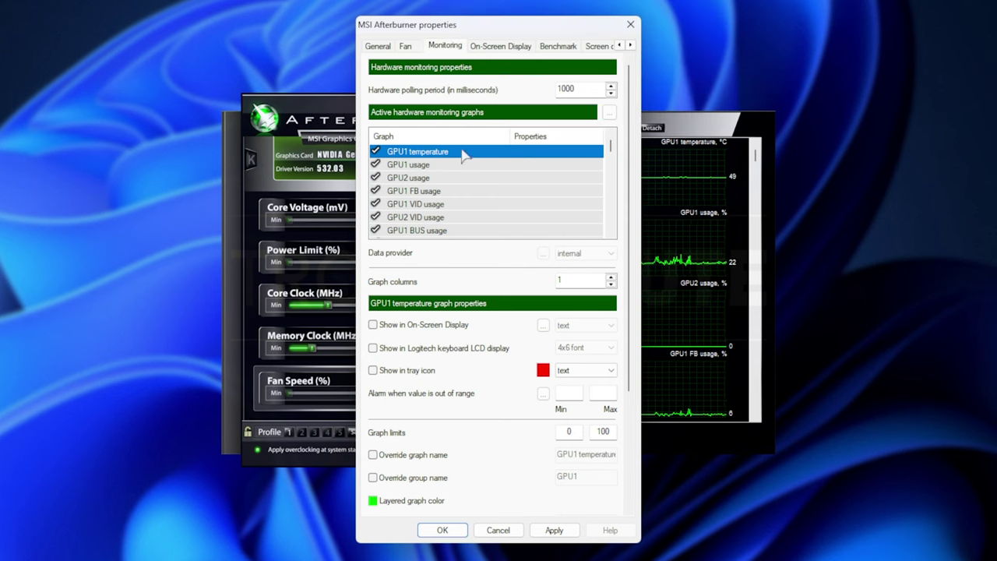
click(408, 324)
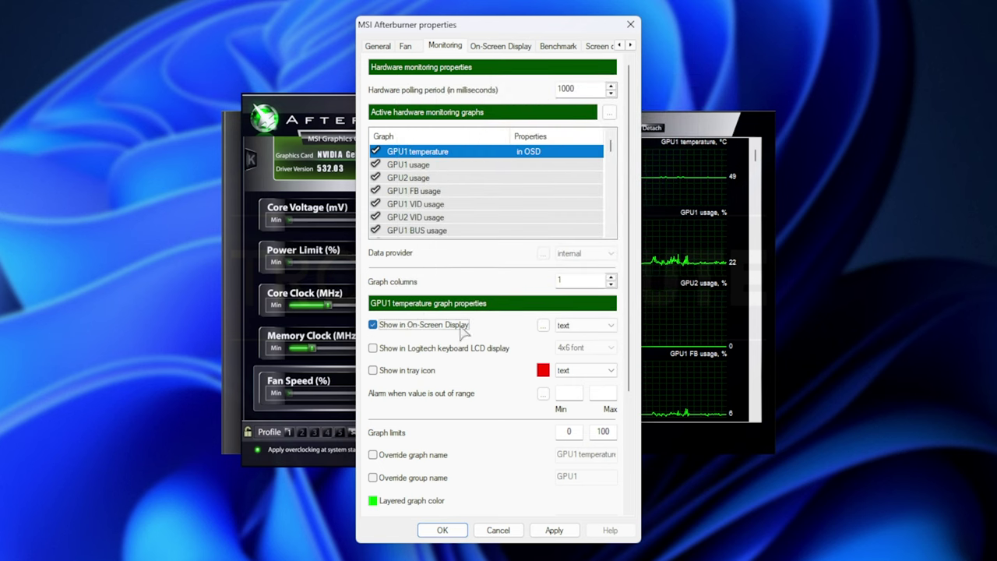
click(584, 327)
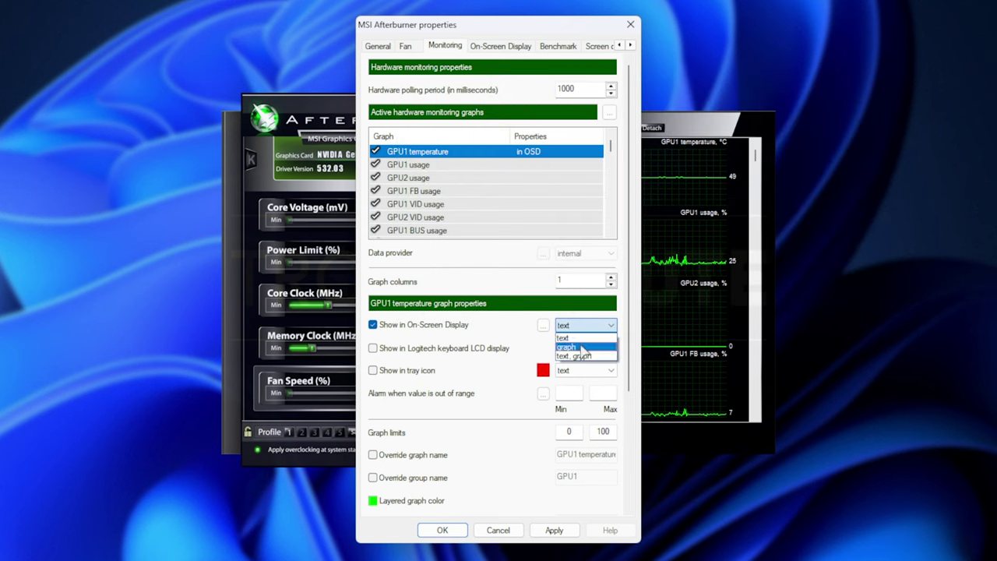
click(573, 337)
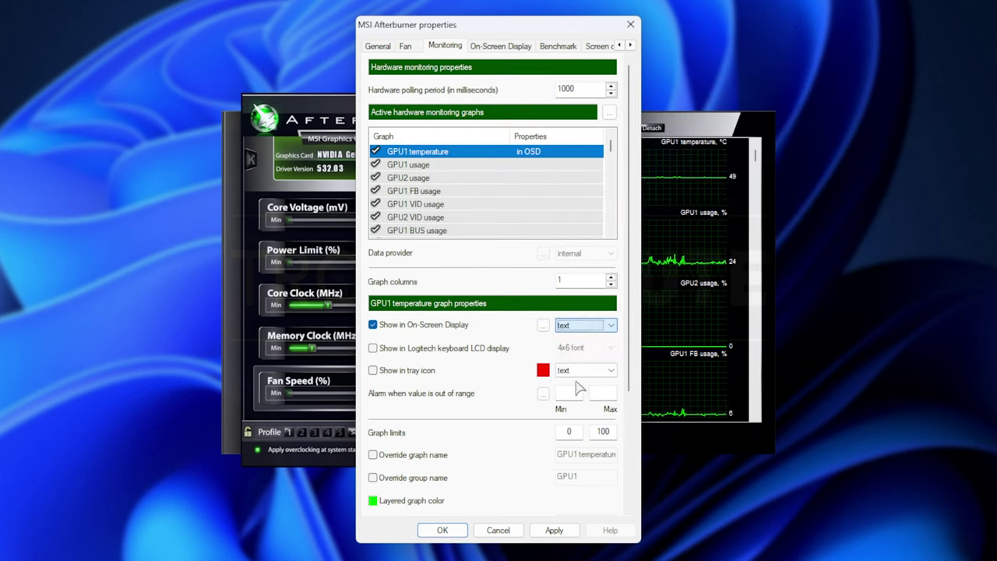
click(554, 529)
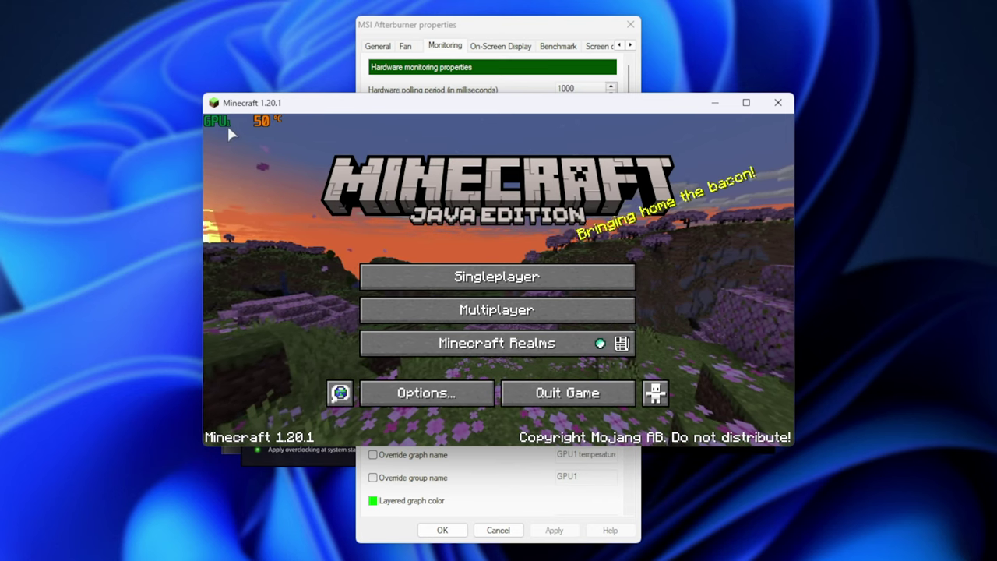
- Check the overlay in Minecraft, then show GPU1 usage in the on-screen display and apply
click(470, 25)
drag(474, 30, 750, 14)
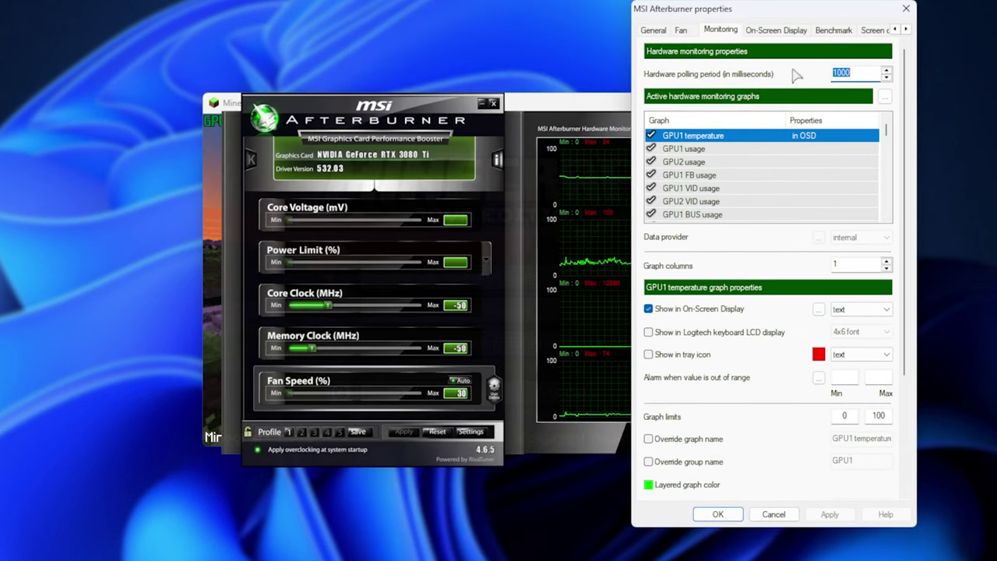
key(Return)
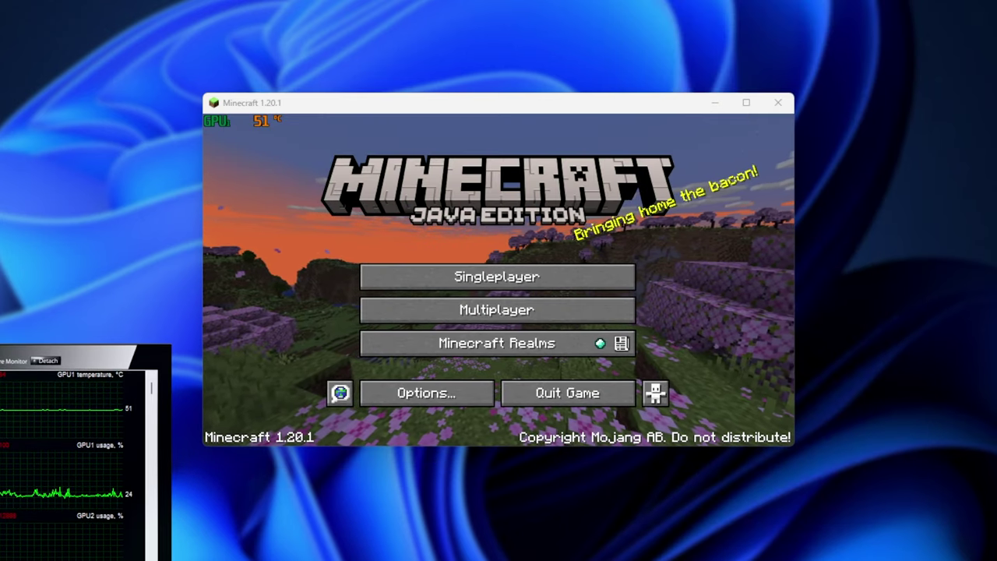
key(alt+Tab)
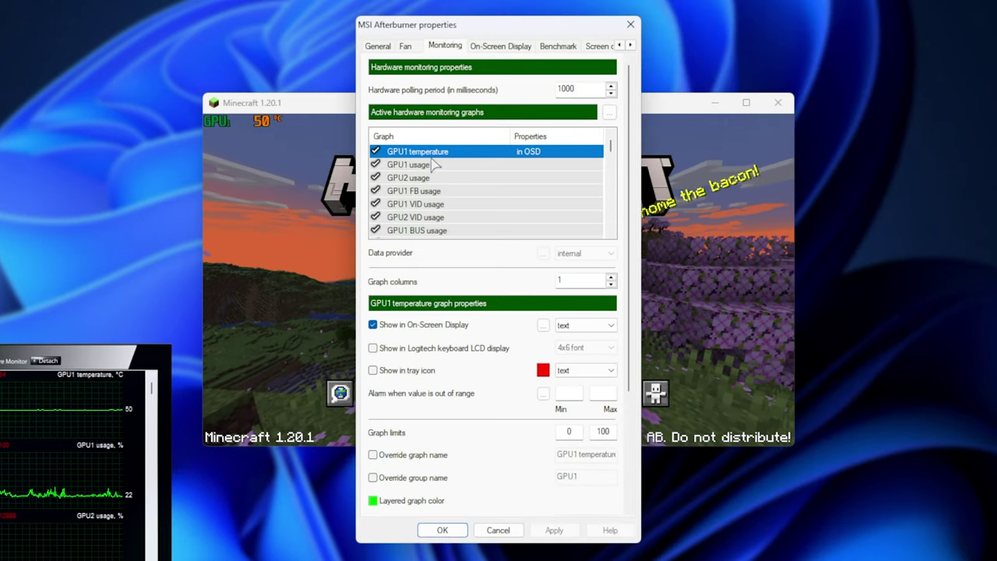
click(428, 166)
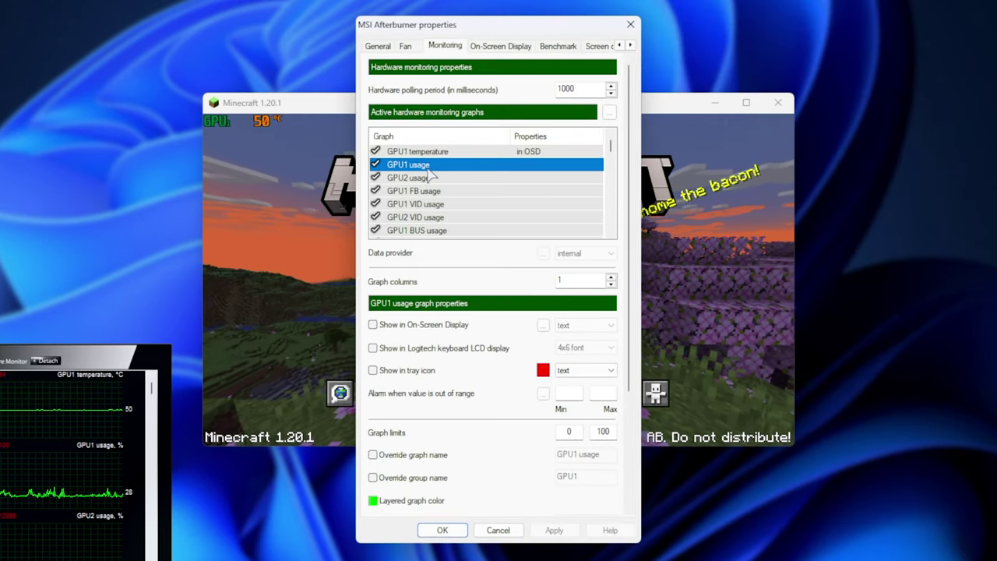
click(424, 325)
click(565, 530)
- Change the GPU1 usage OSD style to 'text, graph' and apply it
drag(485, 27, 662, 27)
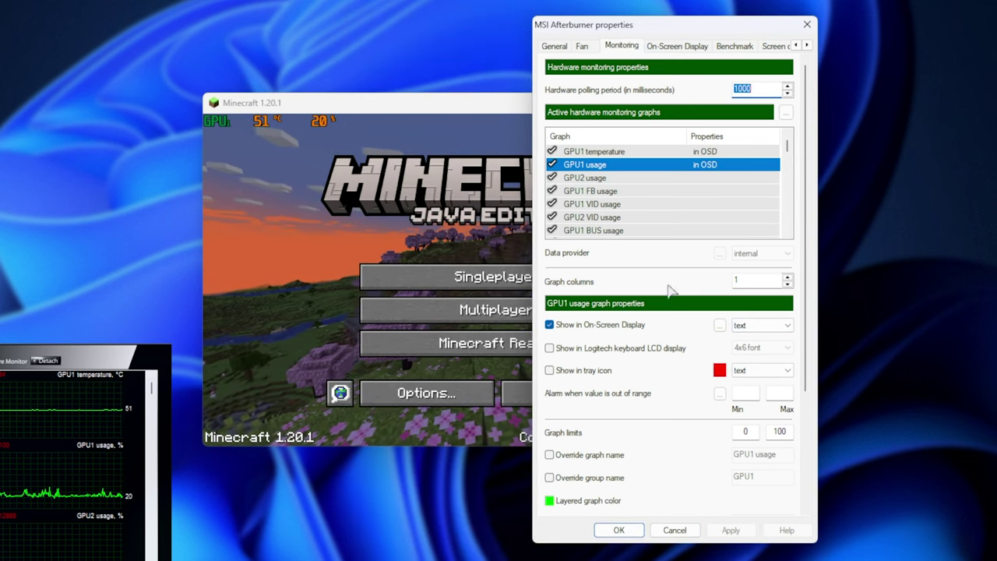
click(740, 328)
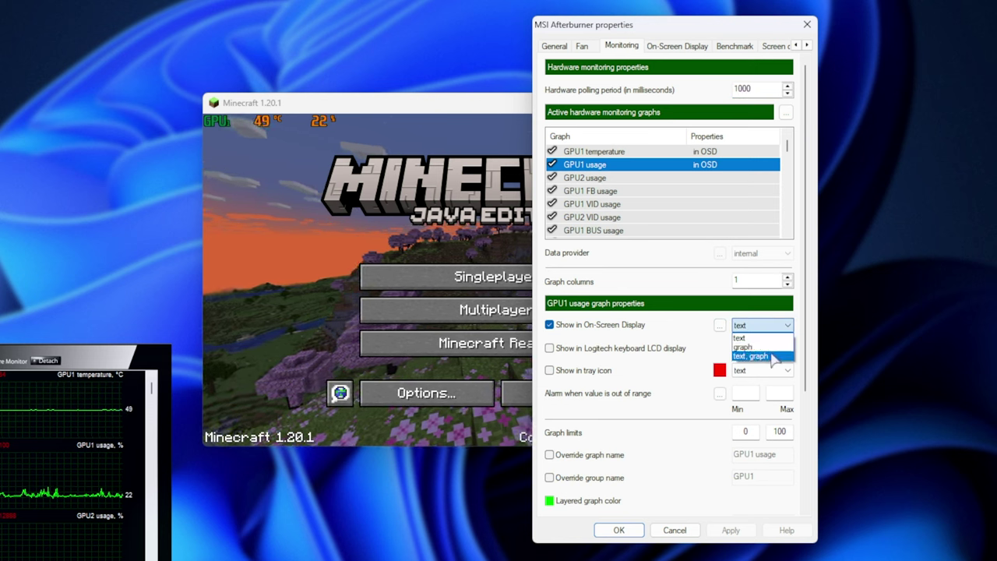
click(759, 356)
click(730, 529)
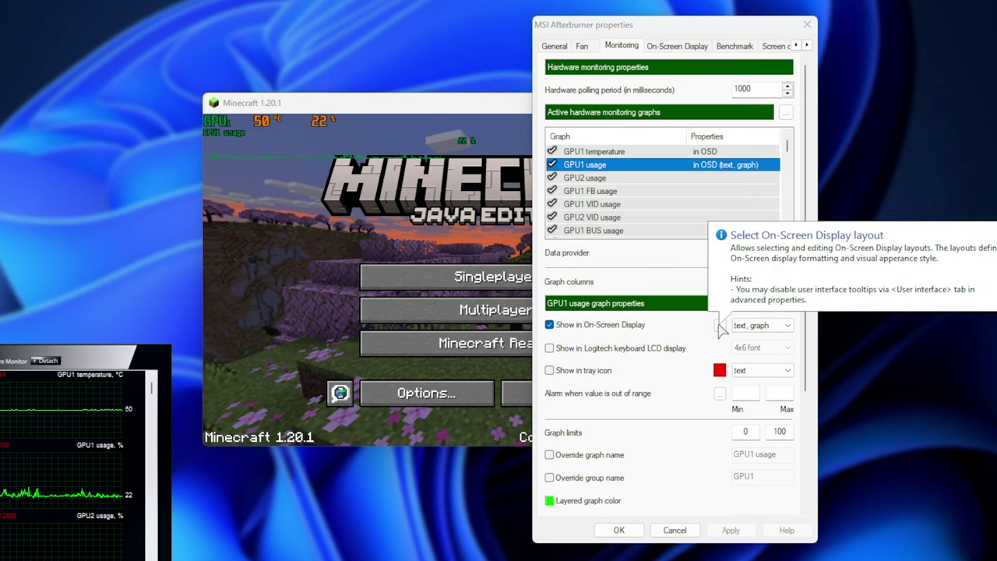
- Set the layout's Color 0 to red R249 G0 B0 and apply it
click(718, 326)
click(651, 235)
click(652, 236)
click(685, 215)
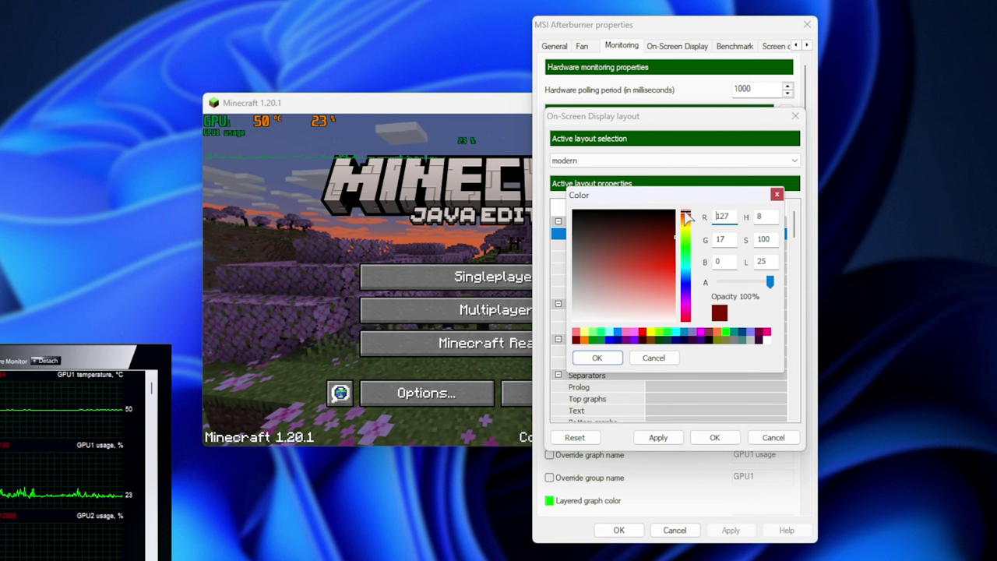
click(675, 263)
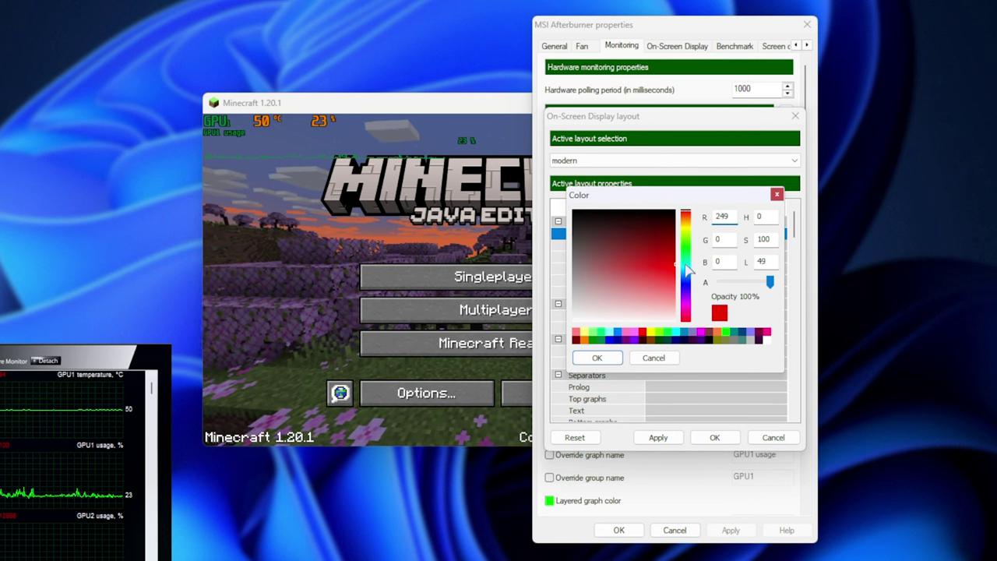
click(597, 357)
click(658, 437)
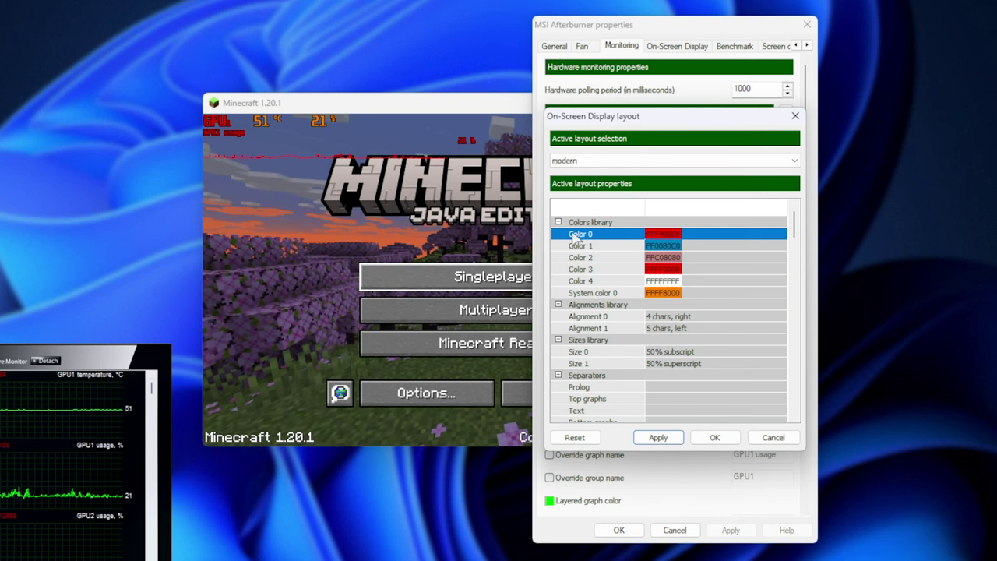
- Try the classic and modern mono OSD layouts before choosing modern web
click(610, 162)
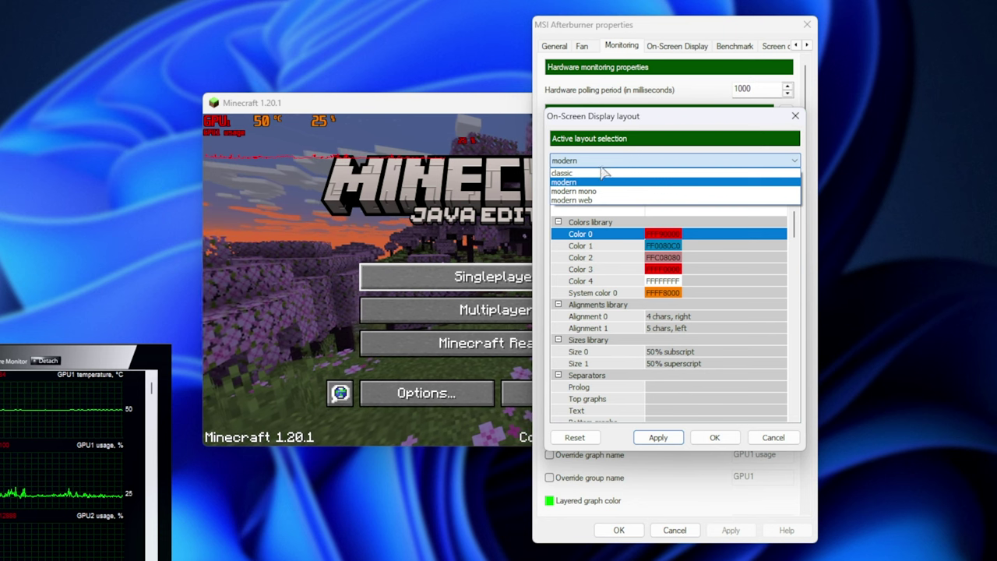
click(600, 173)
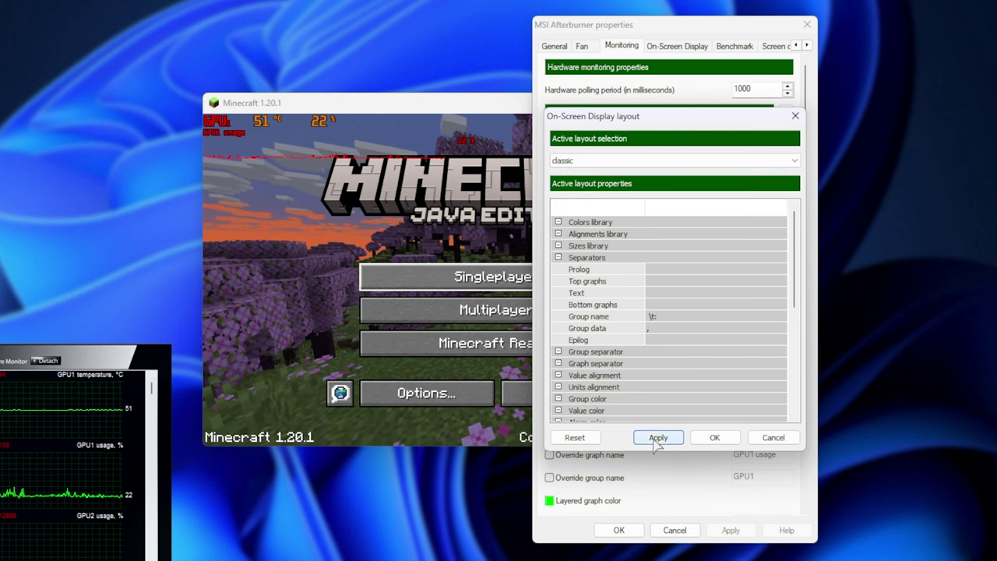
click(615, 160)
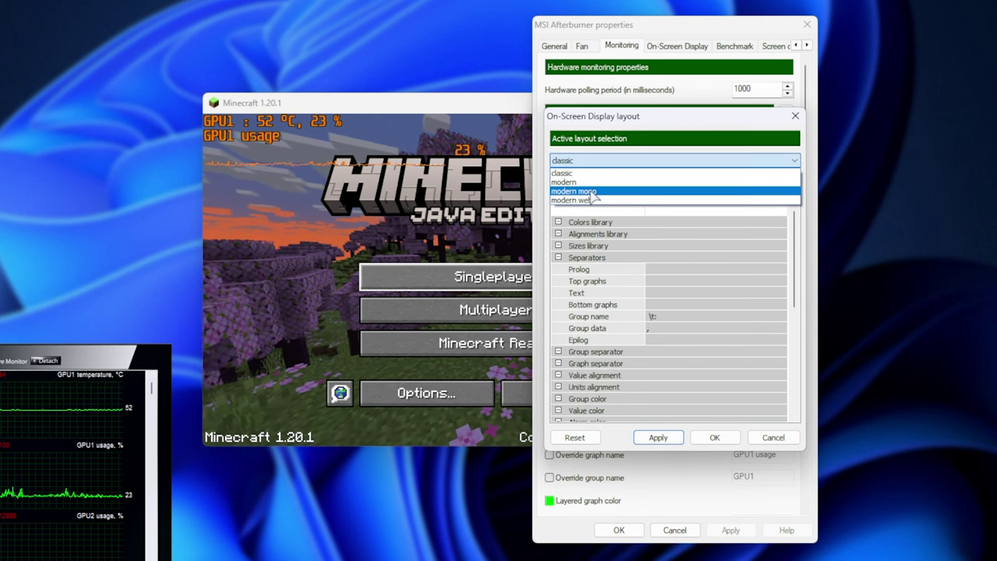
click(607, 183)
click(616, 161)
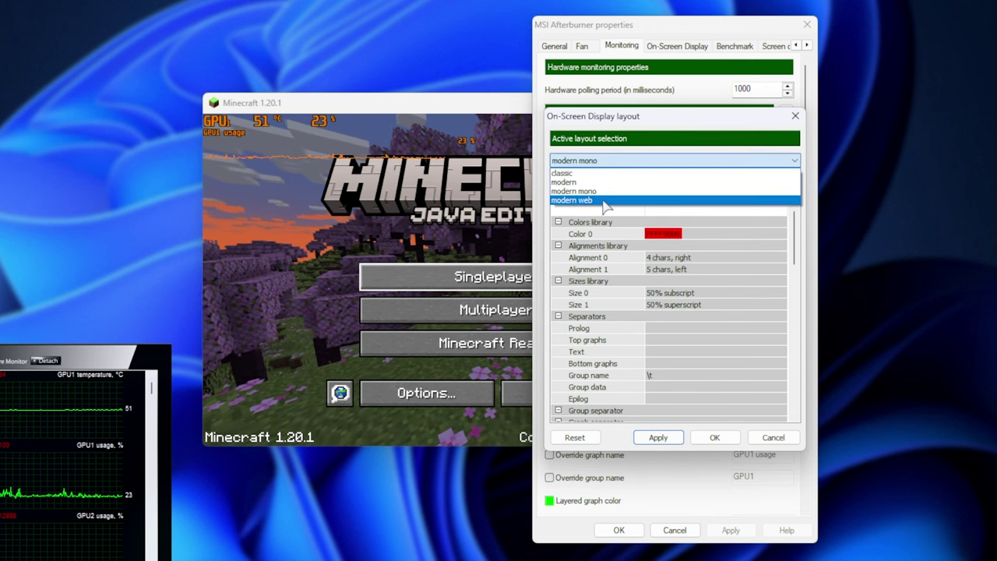
click(607, 205)
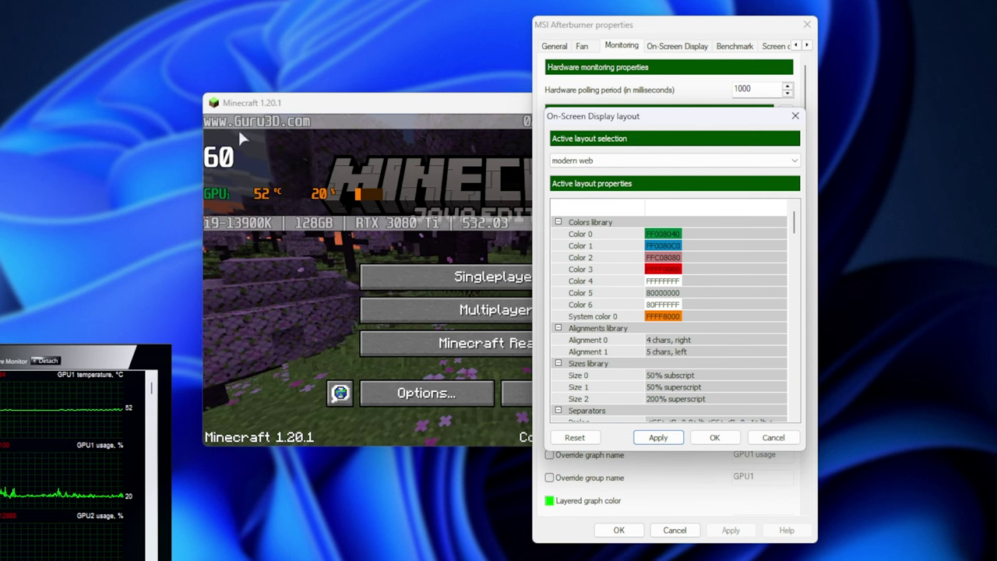
scroll(607, 311, down, 4)
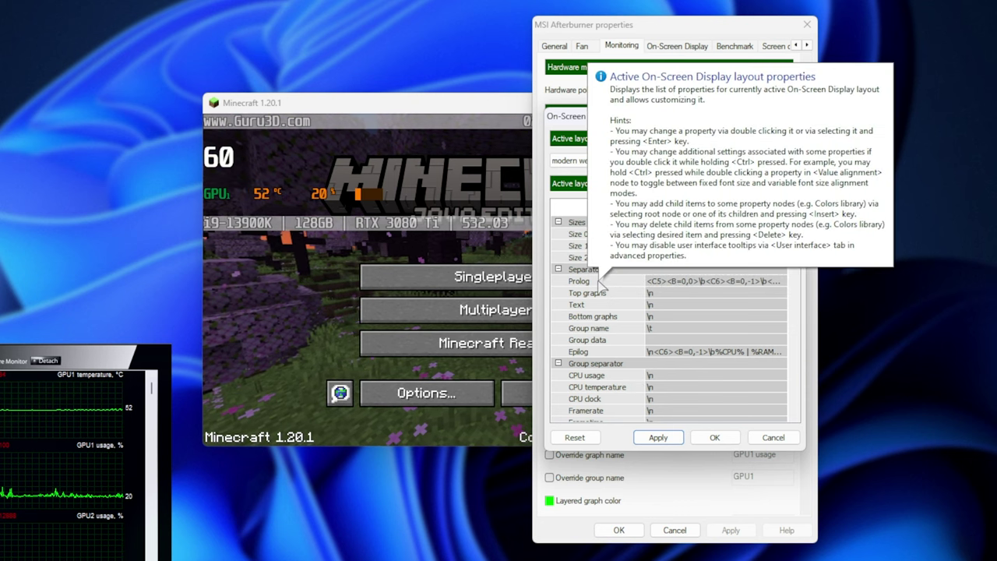
- Delete the Prolog value and apply, then start editing the Epilog value
click(599, 283)
click(610, 352)
click(649, 282)
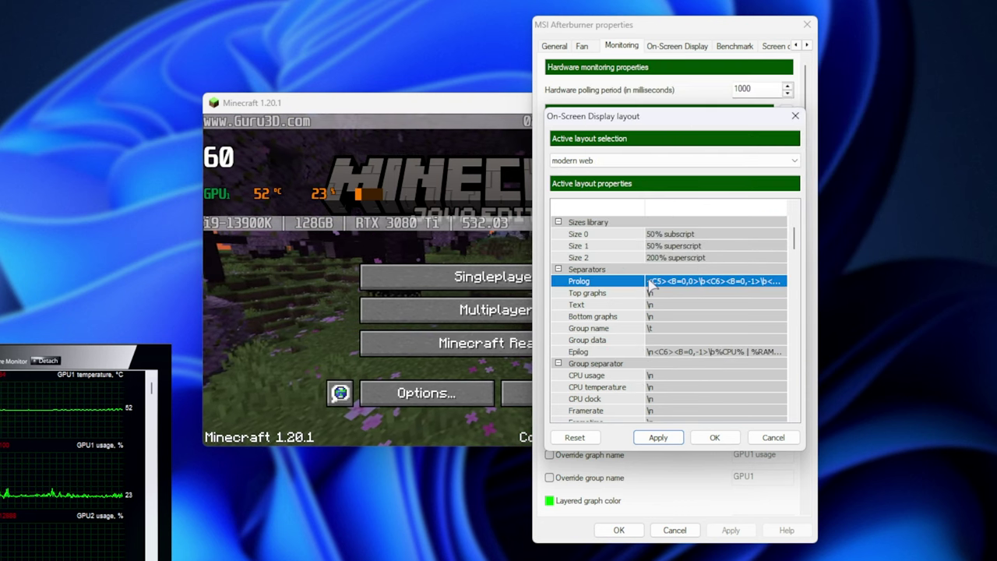
click(649, 281)
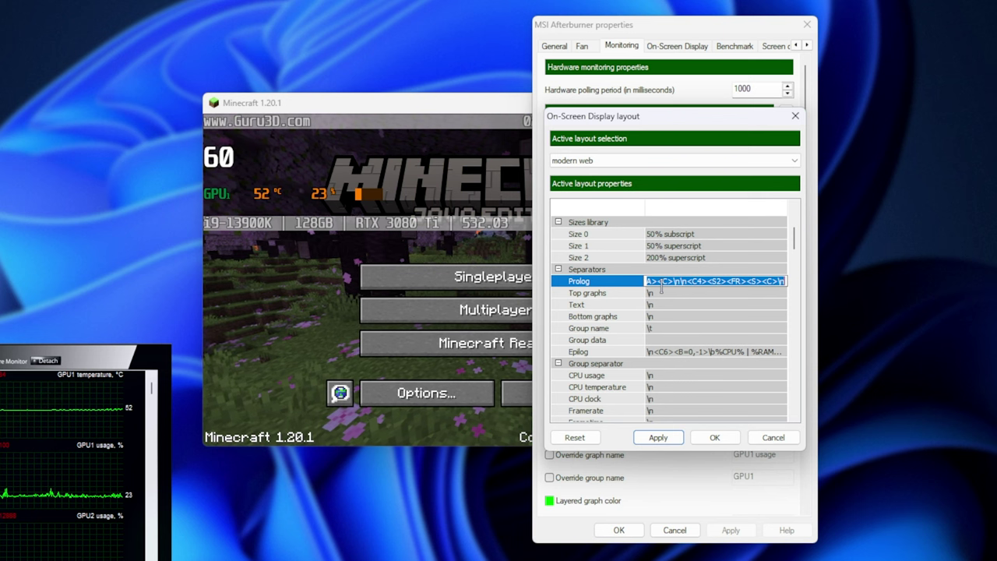
key(Delete)
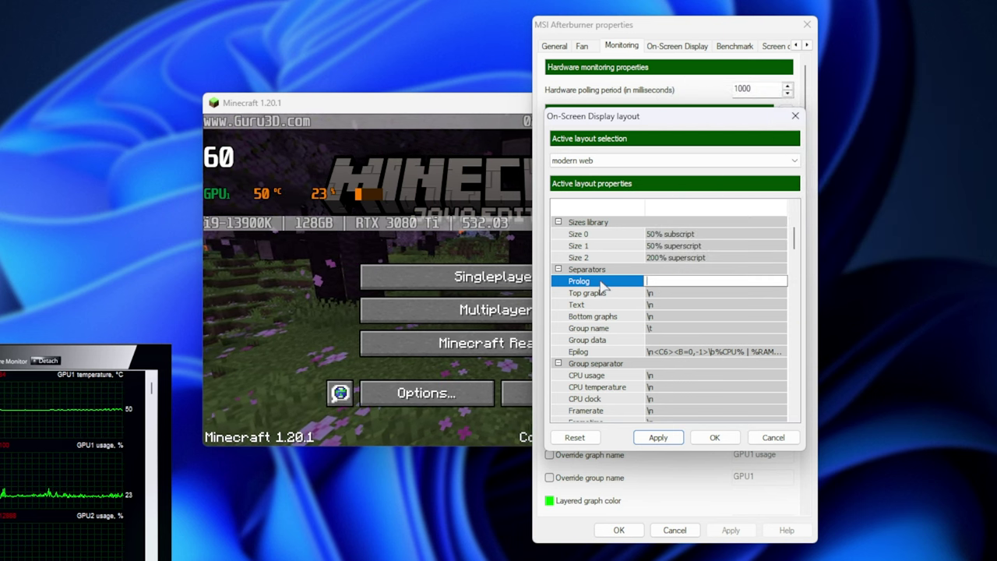
click(611, 307)
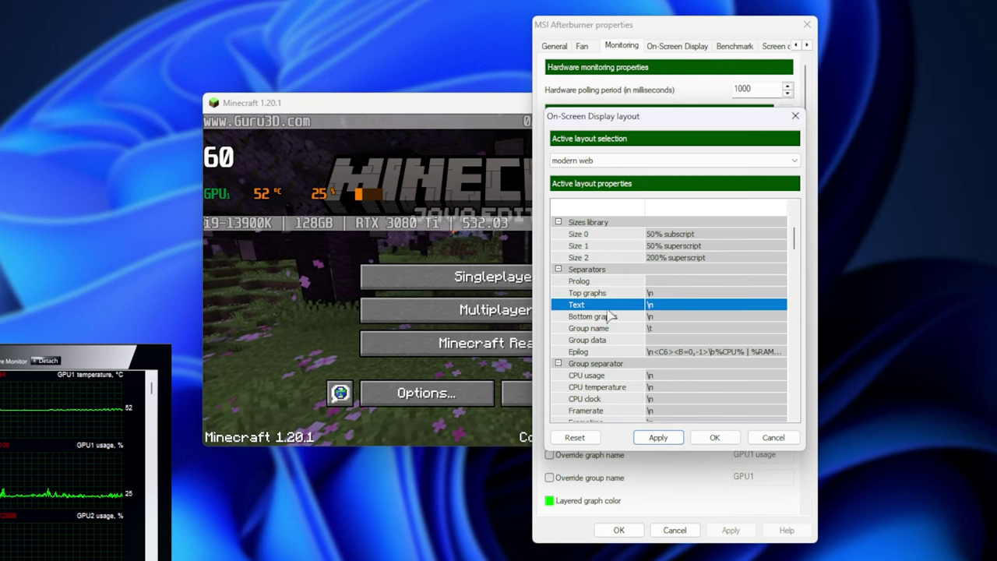
click(658, 438)
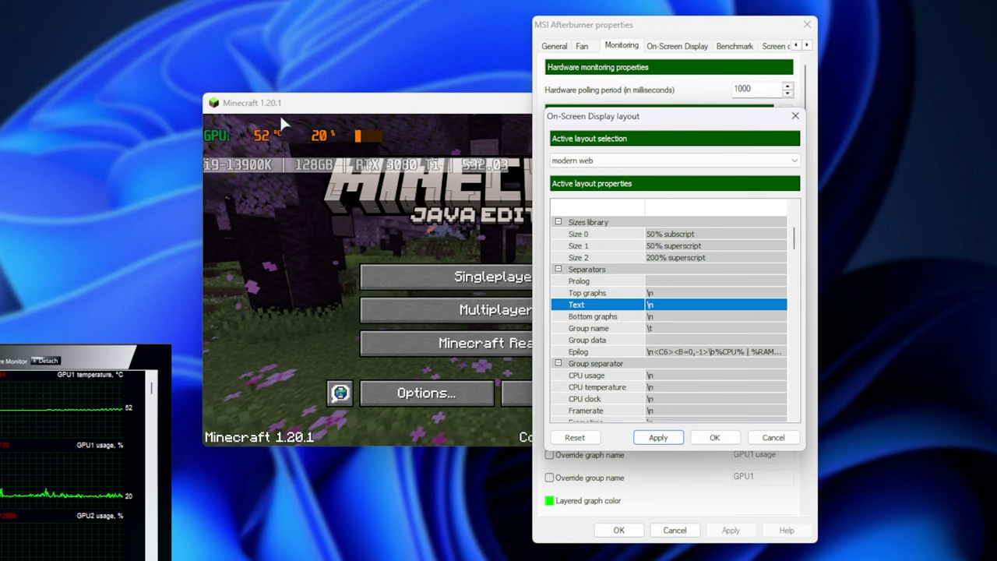
click(677, 351)
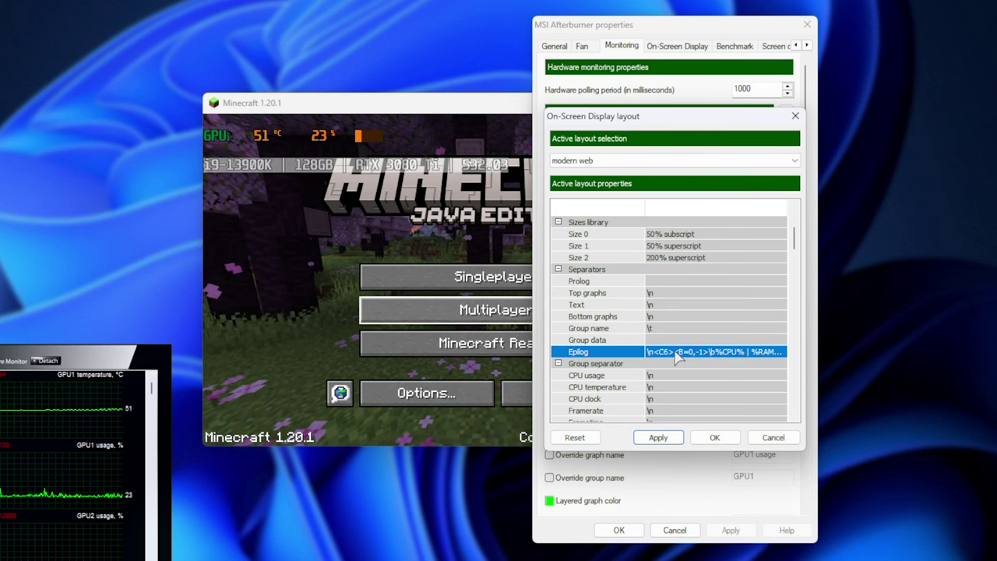
click(677, 352)
- Empty the Epilog value, then close Notepad choosing Don't save
key(Delete)
key(Return)
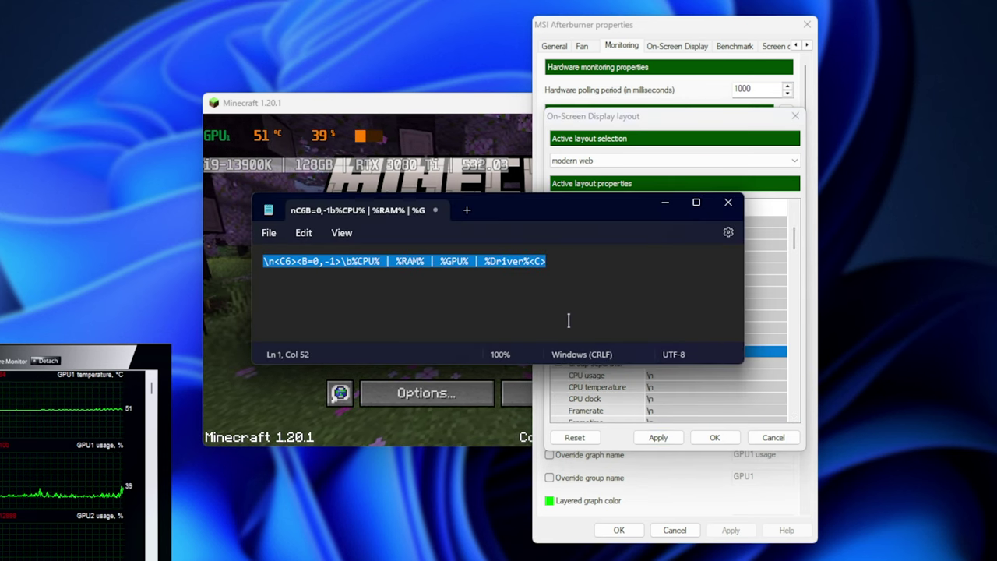
click(593, 265)
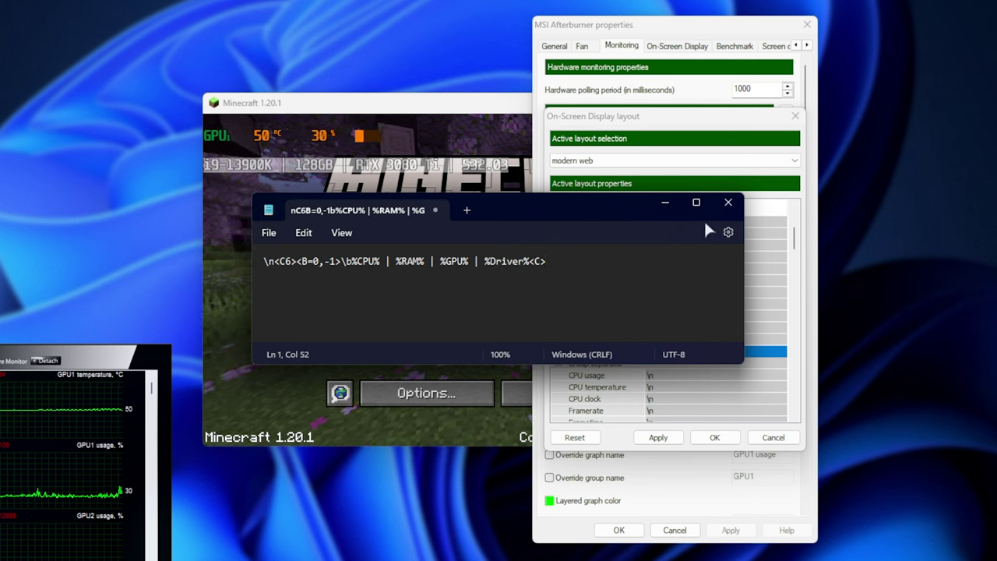
click(728, 204)
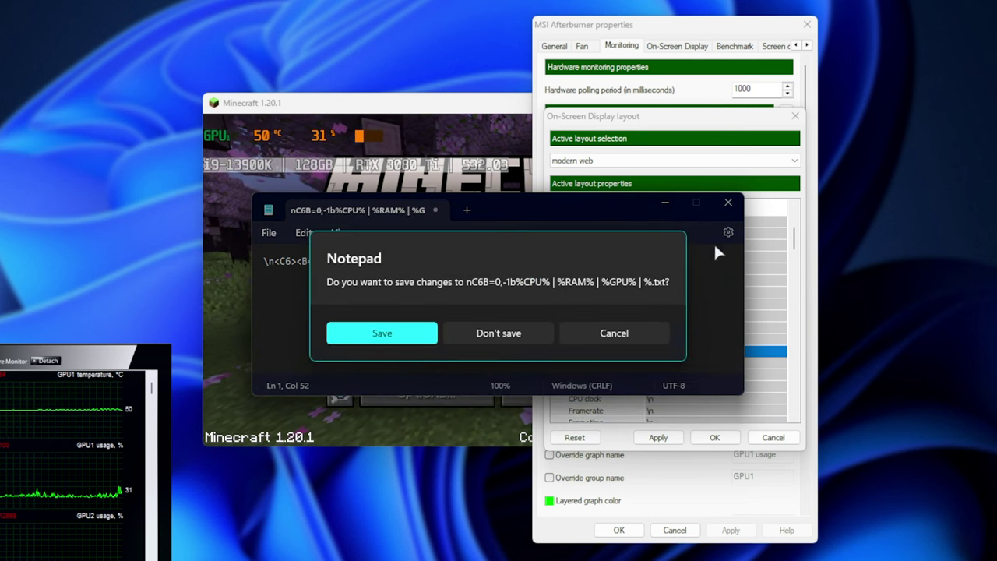
click(472, 336)
- Apply the current layout settings and switch the OSD layout back to modern
click(658, 437)
click(607, 161)
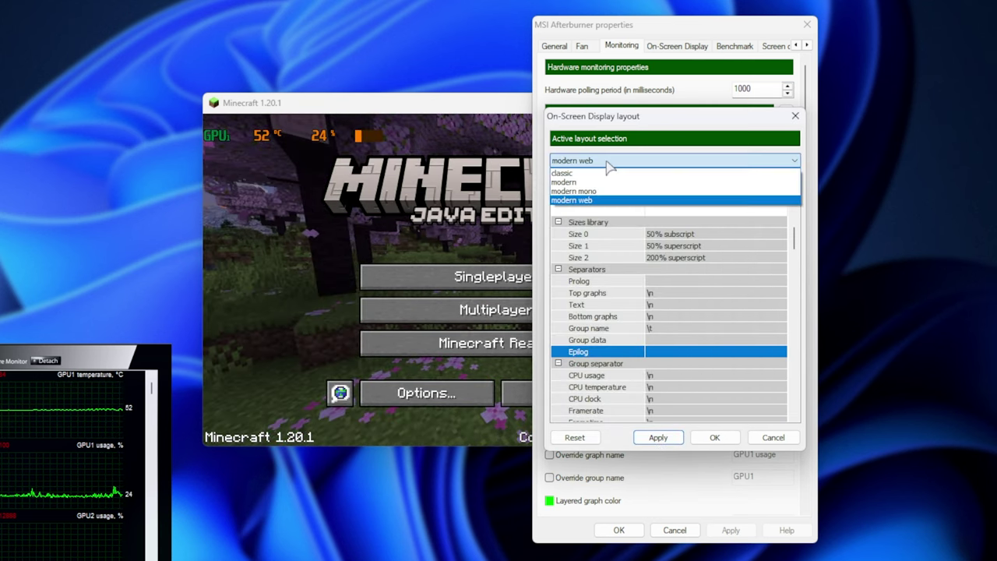
click(606, 182)
- Change Color 0 to bright green, then scroll through the layout properties
double_click(654, 233)
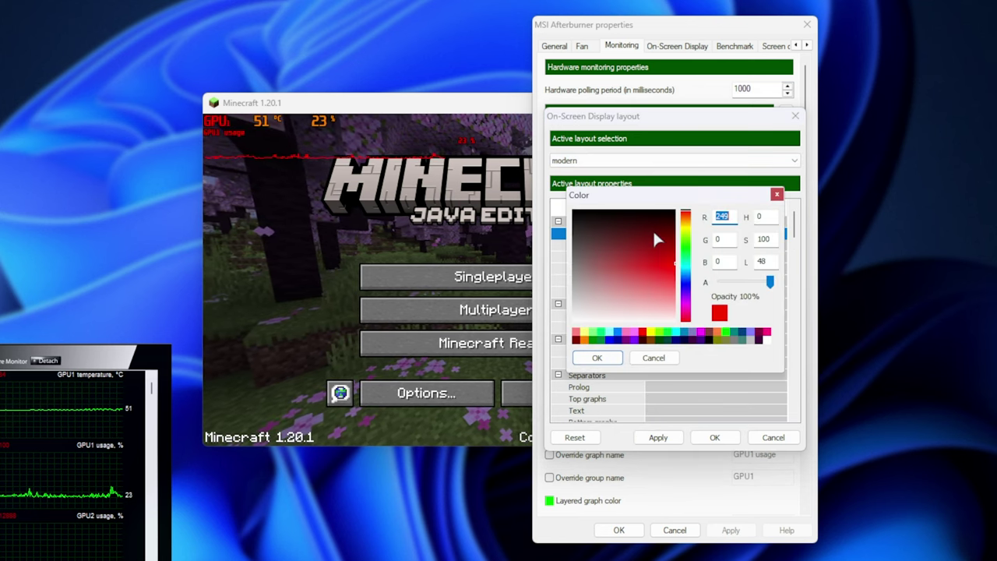
click(687, 250)
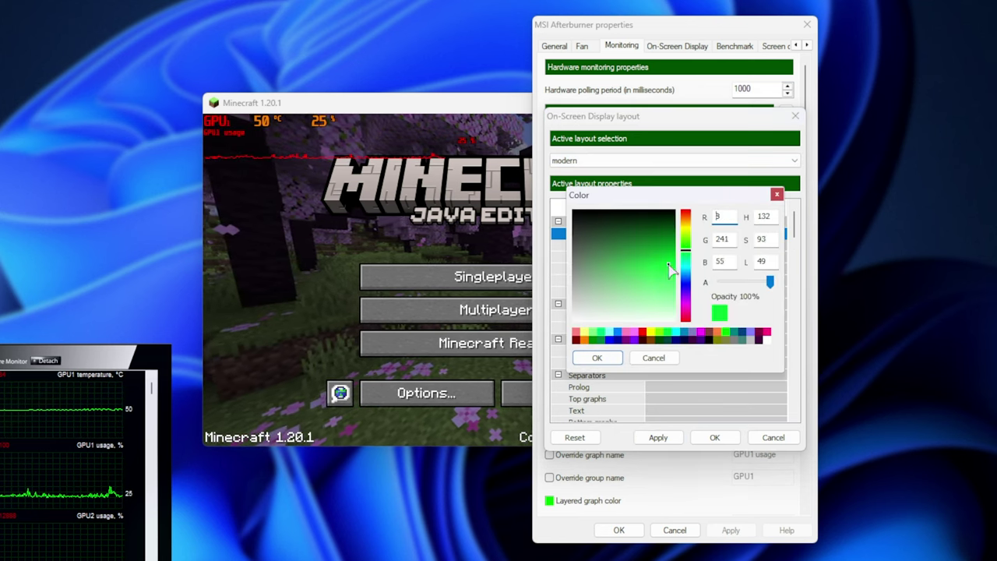
click(597, 358)
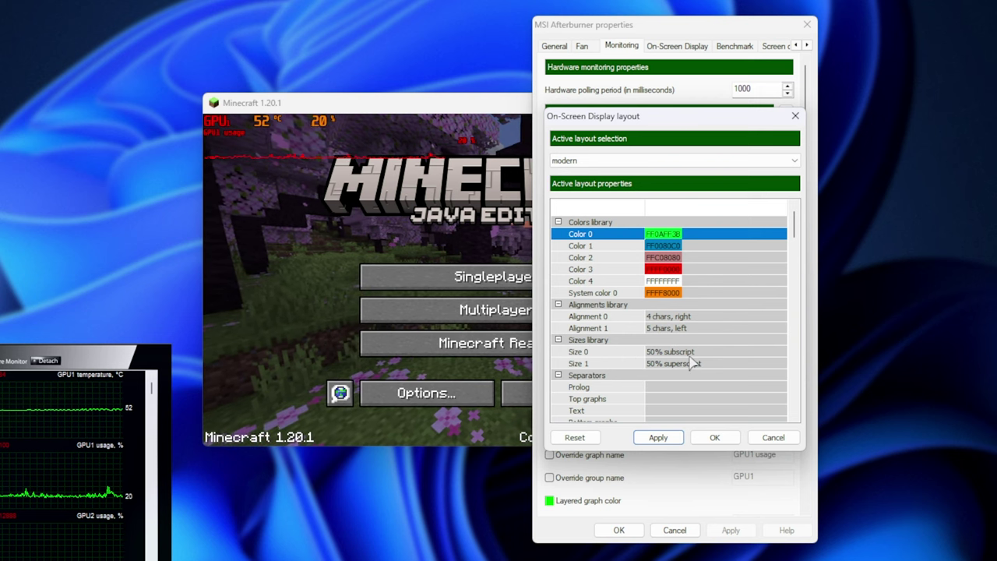
scroll(595, 263, down, 10)
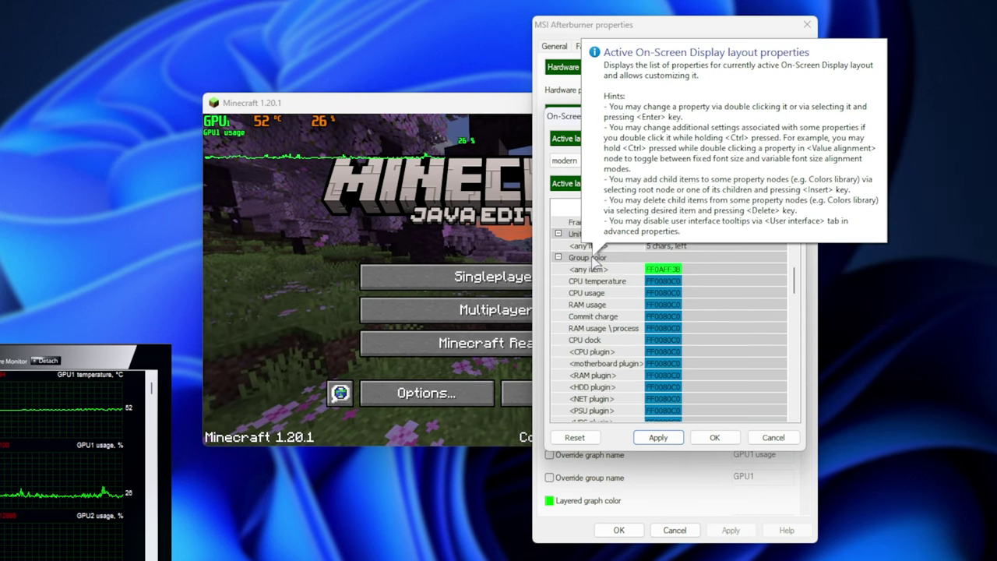
scroll(609, 376, down, 4)
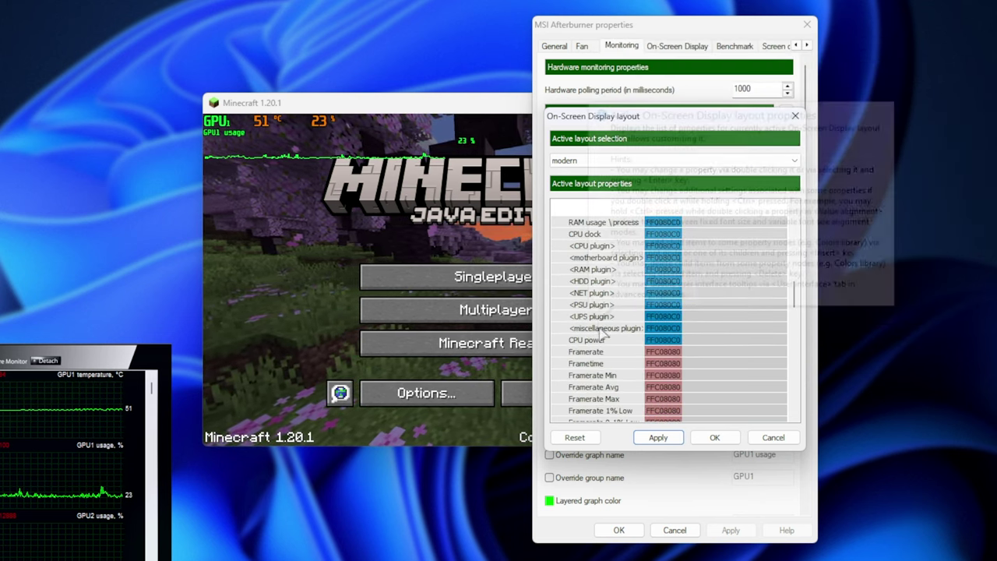
scroll(694, 343, down, 10)
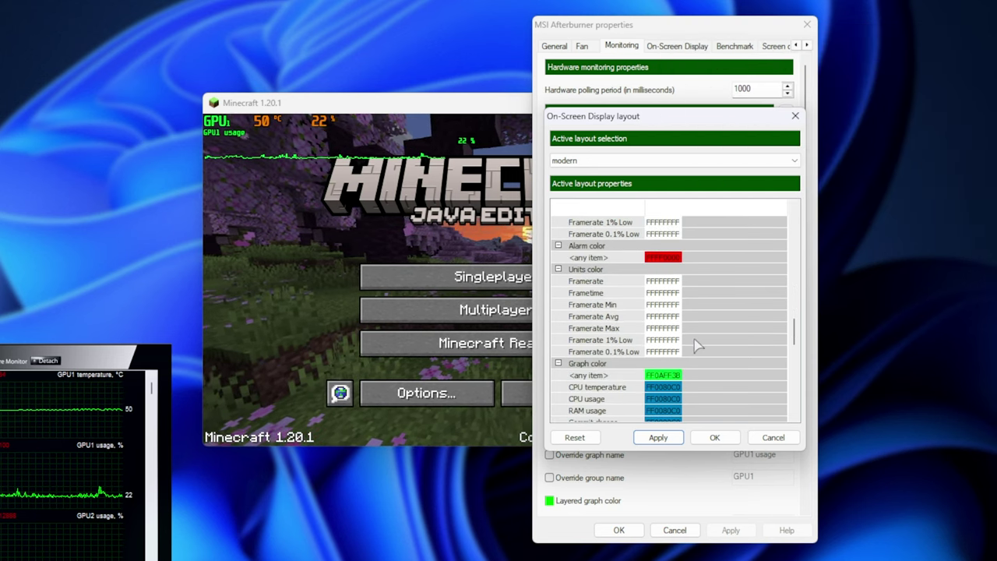
scroll(697, 346, down, 8)
scroll(699, 355, up, 6)
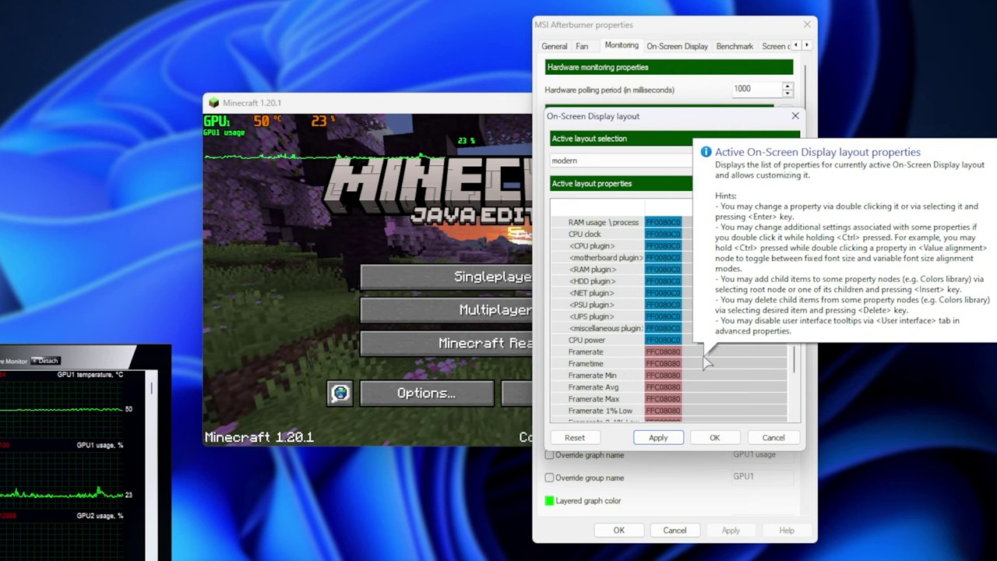
scroll(693, 374, up, 2)
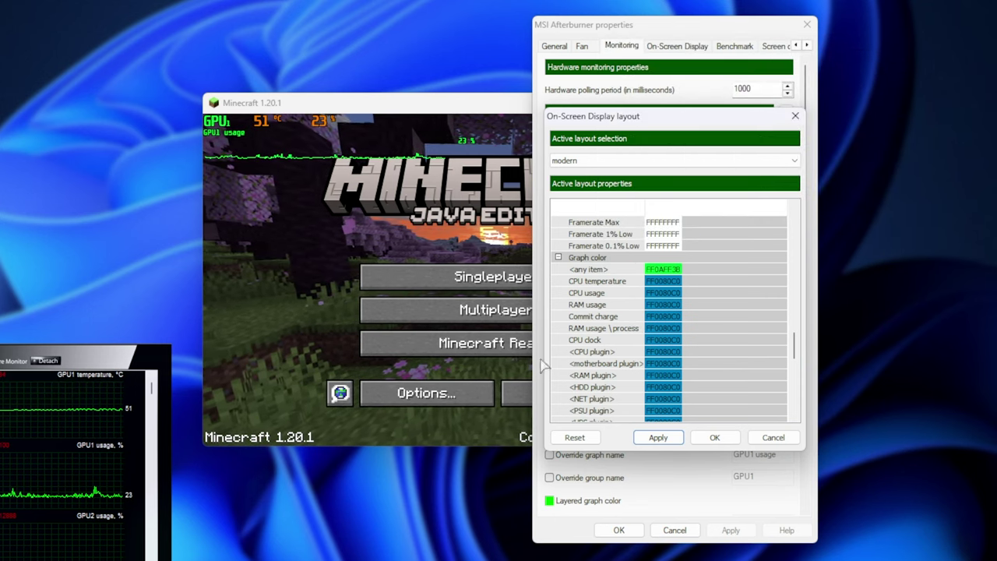
scroll(596, 351, down, 10)
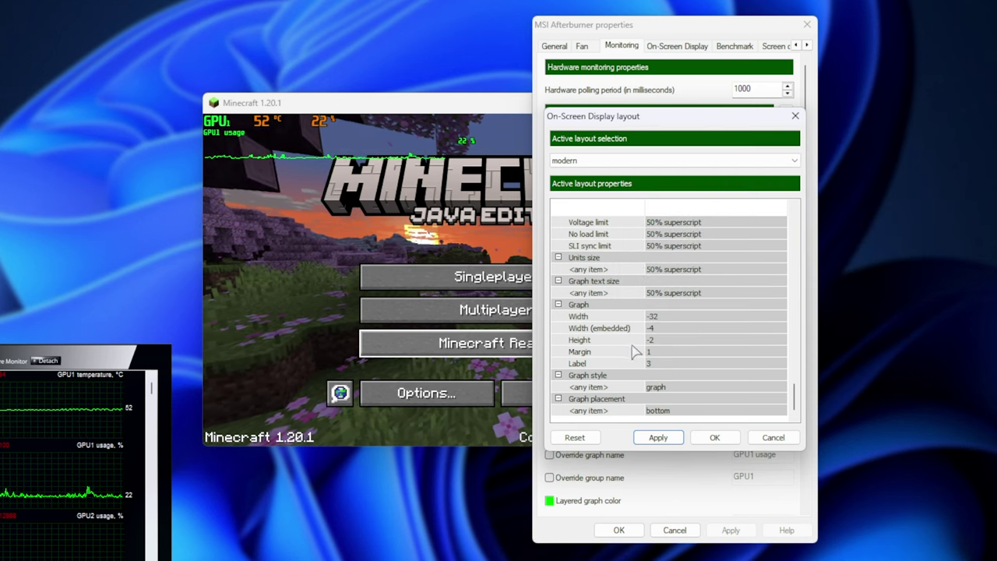
- Change the graph width from -32 to -16 and apply it
double_click(663, 316)
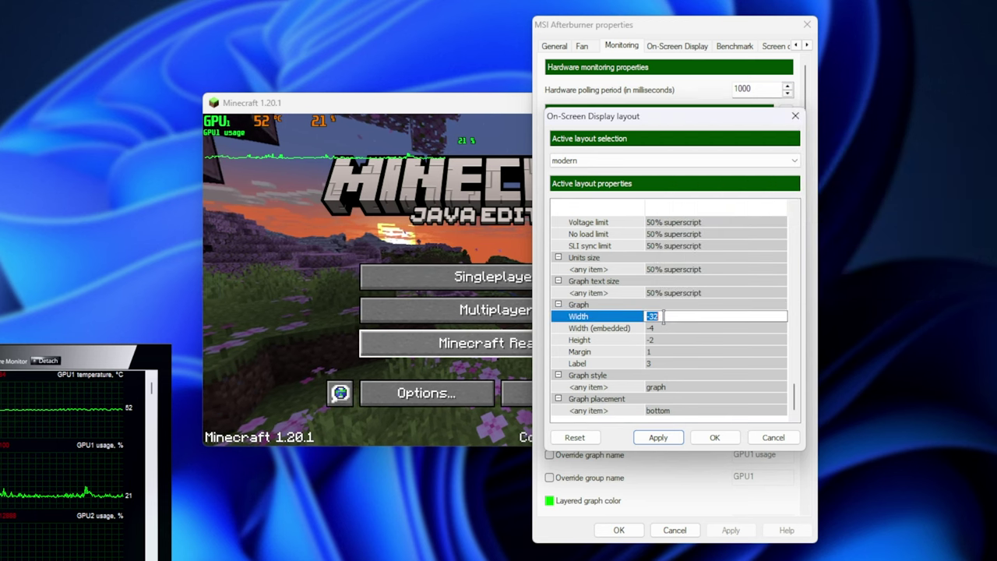
text(-16)
key(Return)
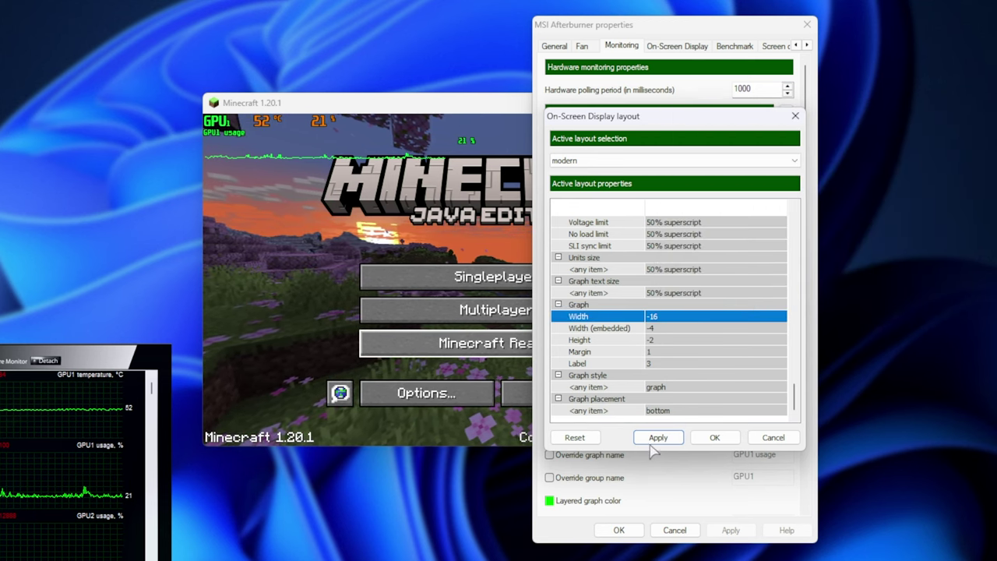
click(654, 440)
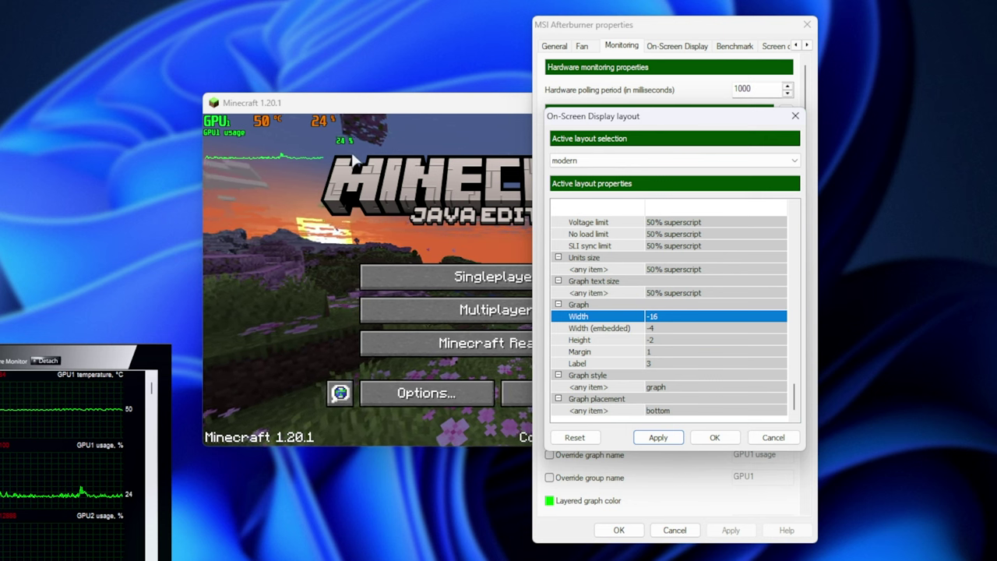
- Close the layout settings and set GPU1 usage to show as text only
click(714, 437)
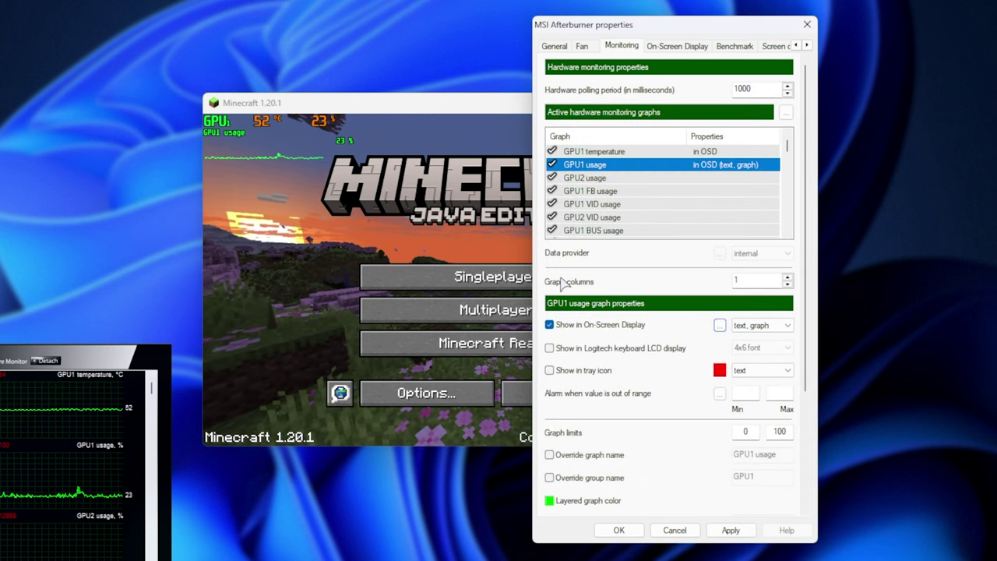
click(760, 325)
click(748, 336)
click(593, 151)
click(610, 165)
- Try GPU1 temperature as text and graph, then set it back to text only
scroll(617, 189, down, 1)
click(635, 204)
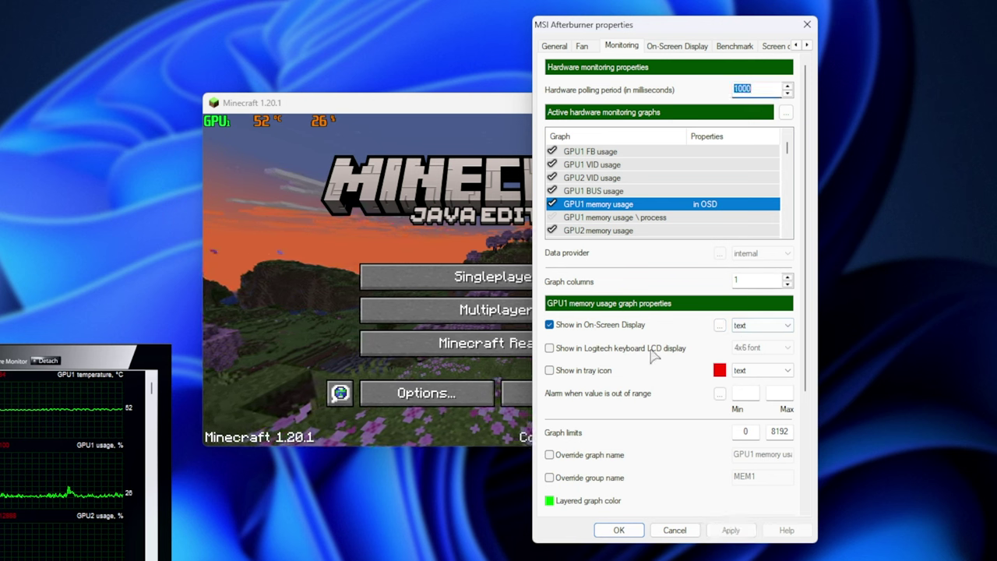
scroll(628, 167, up, 1)
click(622, 154)
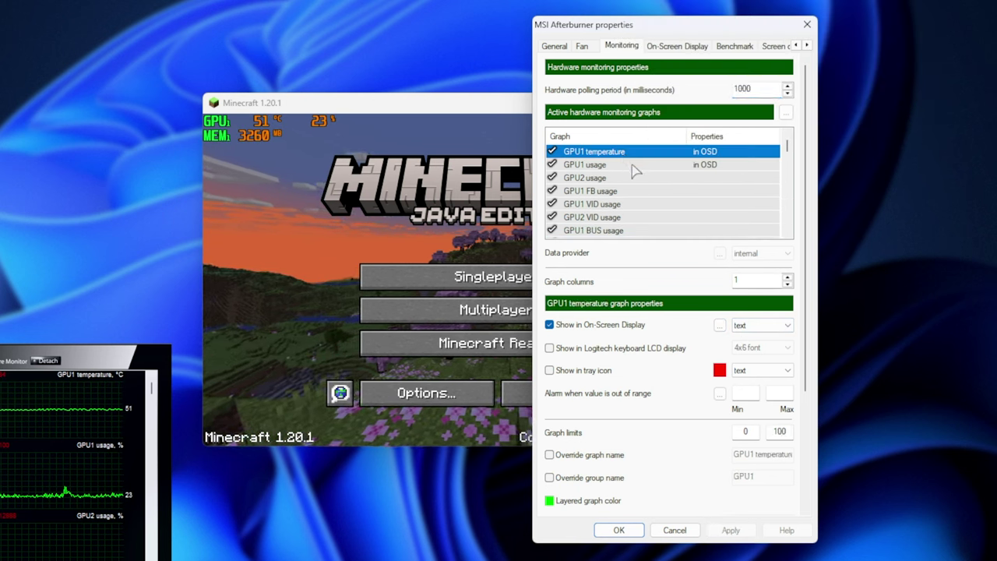
click(749, 347)
click(730, 530)
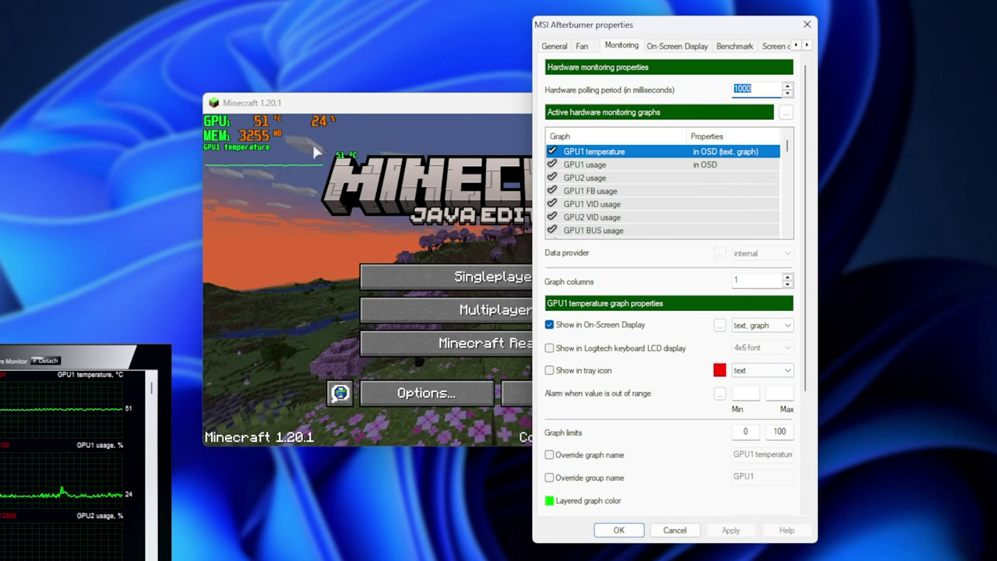
click(737, 326)
click(747, 335)
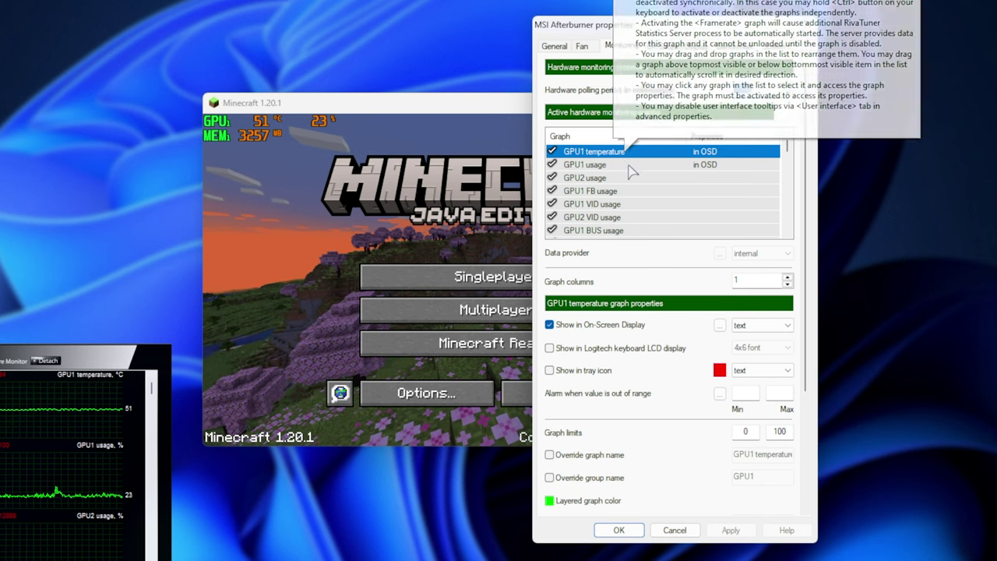
- Add the GPU1 core clock readout to the OSD and review the memory clock and power entries
scroll(632, 170, down, 2)
click(637, 165)
scroll(640, 172, down, 1)
click(642, 178)
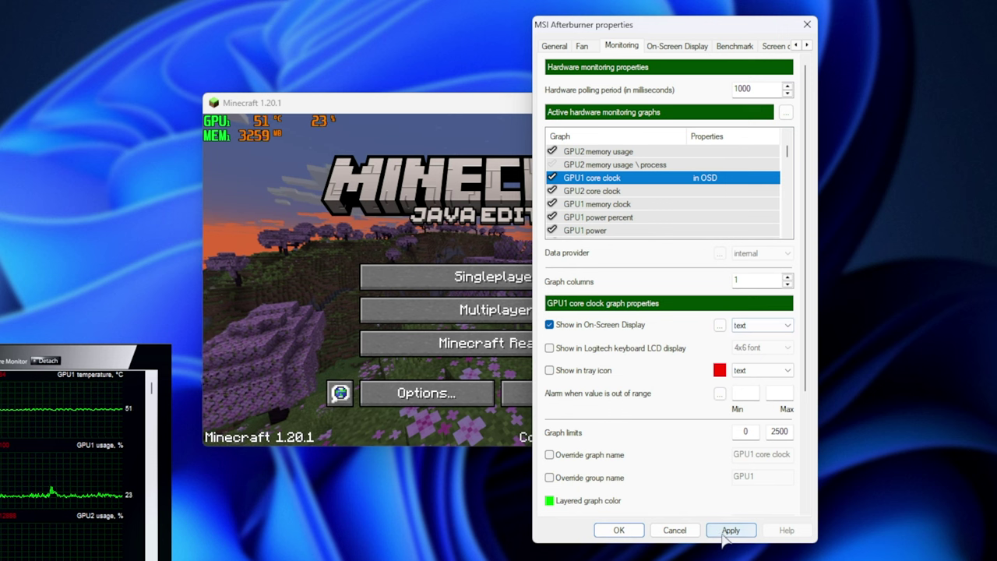
click(724, 531)
click(624, 205)
scroll(650, 207, down, 1)
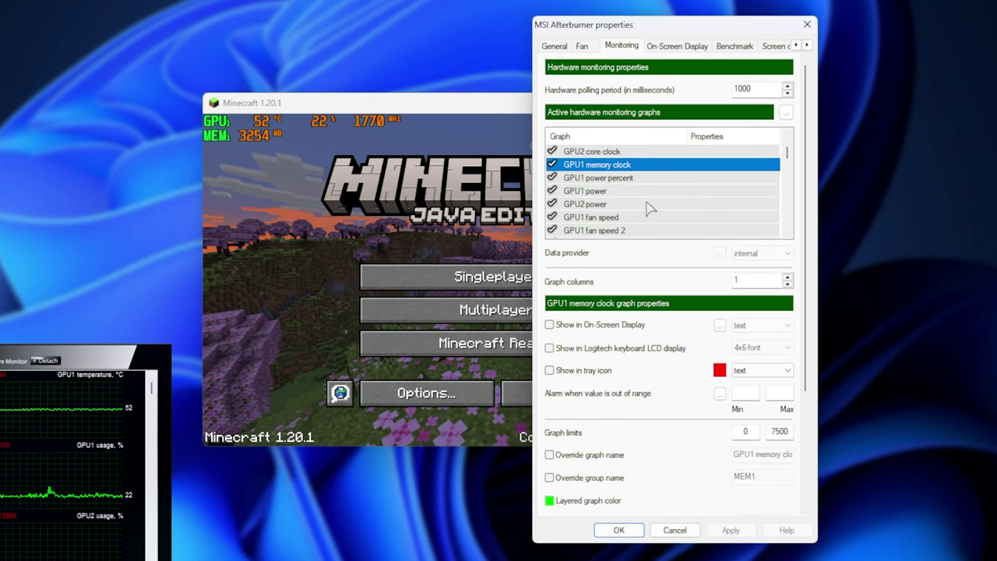
click(640, 193)
scroll(637, 206, down, 2)
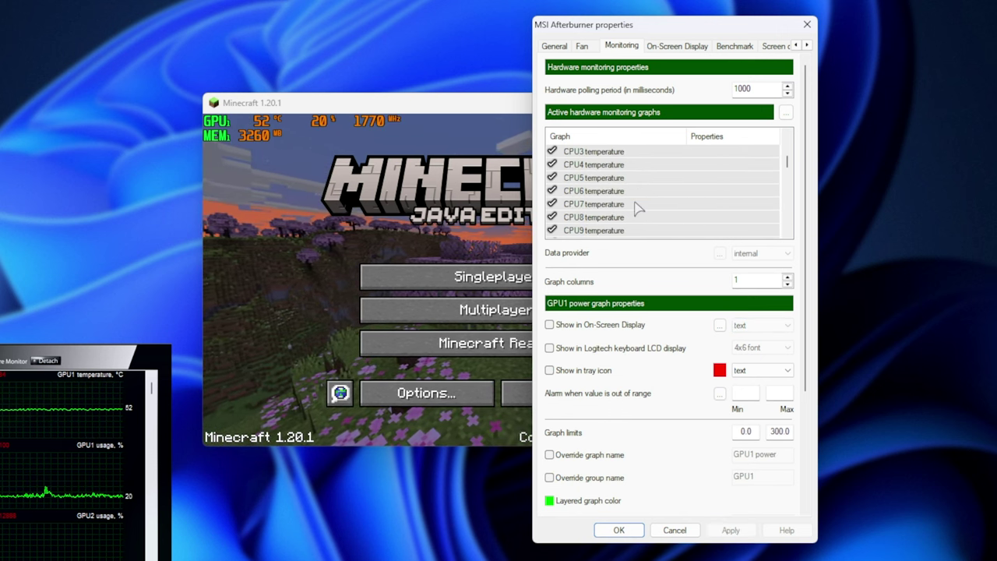
scroll(637, 206, up, 1)
- Show overall CPU usage in the OSD as text and graph
click(627, 204)
scroll(633, 207, down, 3)
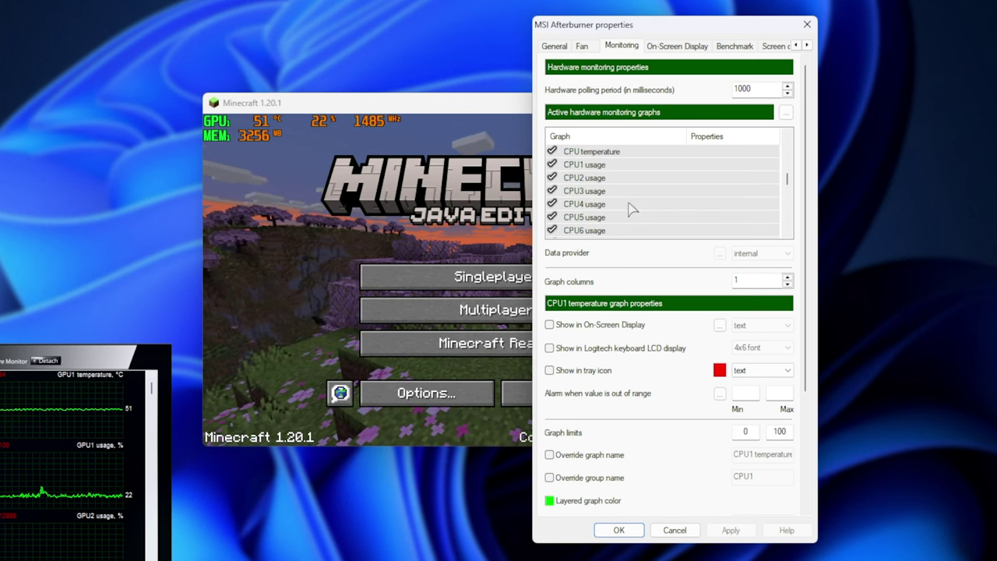
click(620, 165)
scroll(620, 178, down, 4)
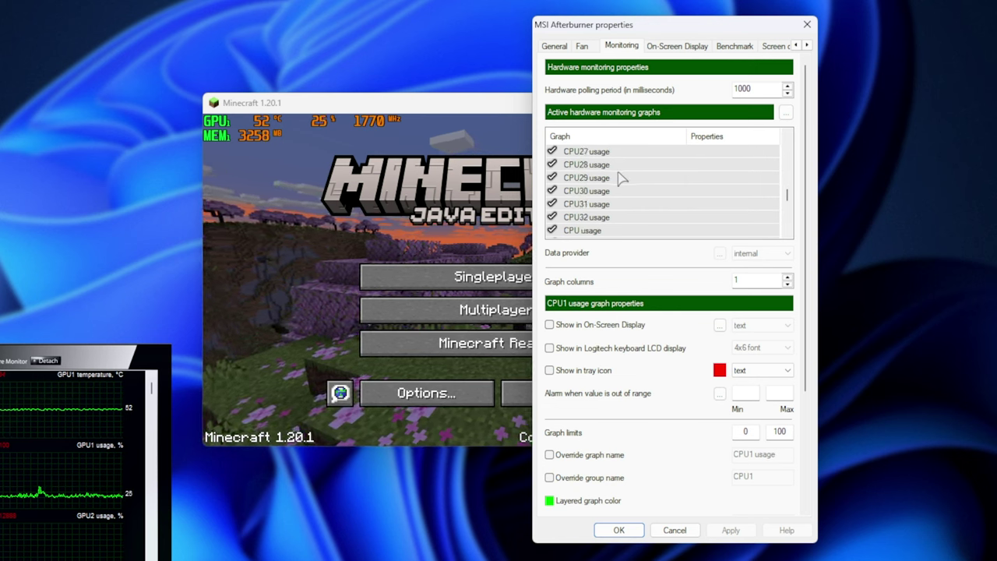
scroll(615, 187, down, 1)
click(612, 192)
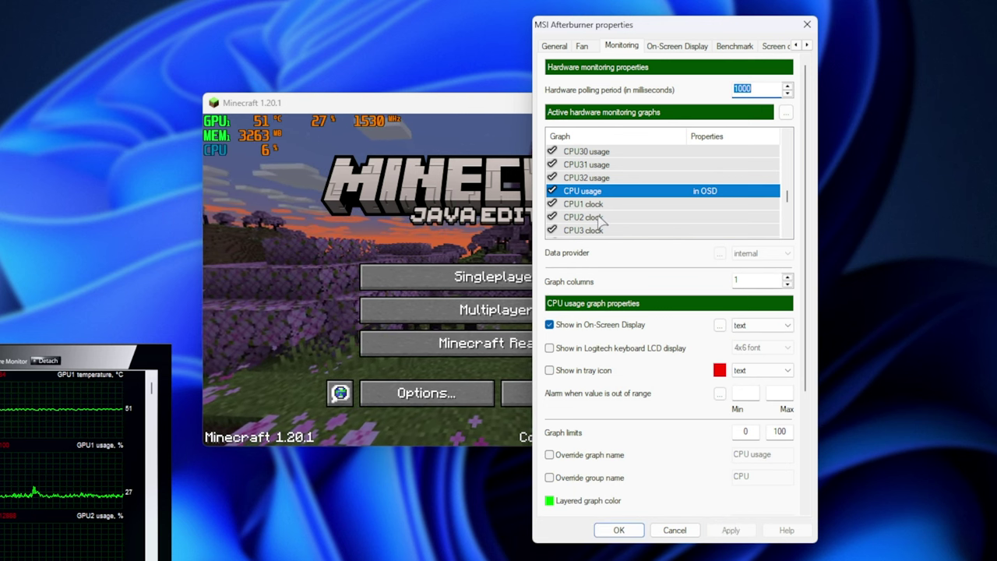
click(763, 330)
click(763, 358)
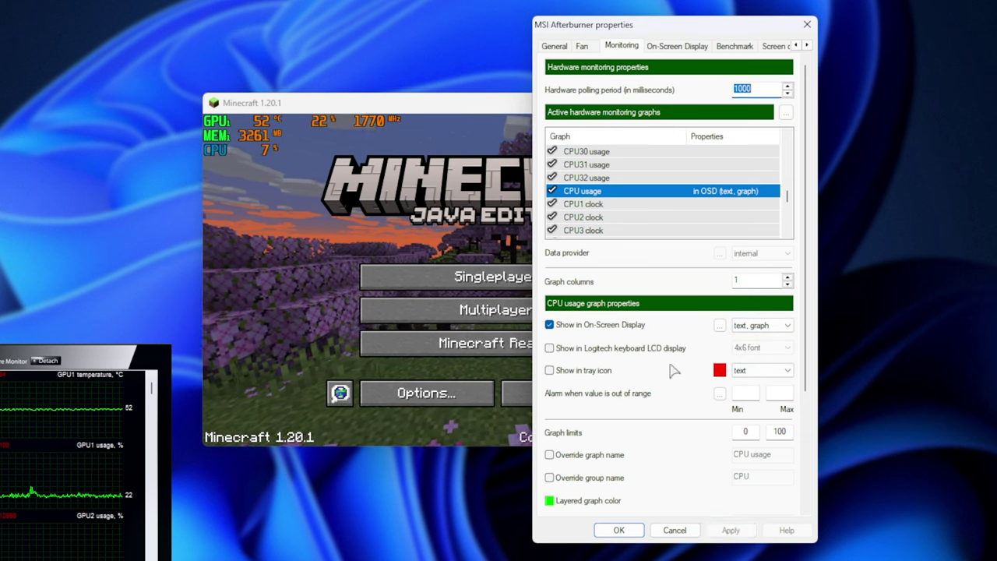
scroll(639, 216, down, 15)
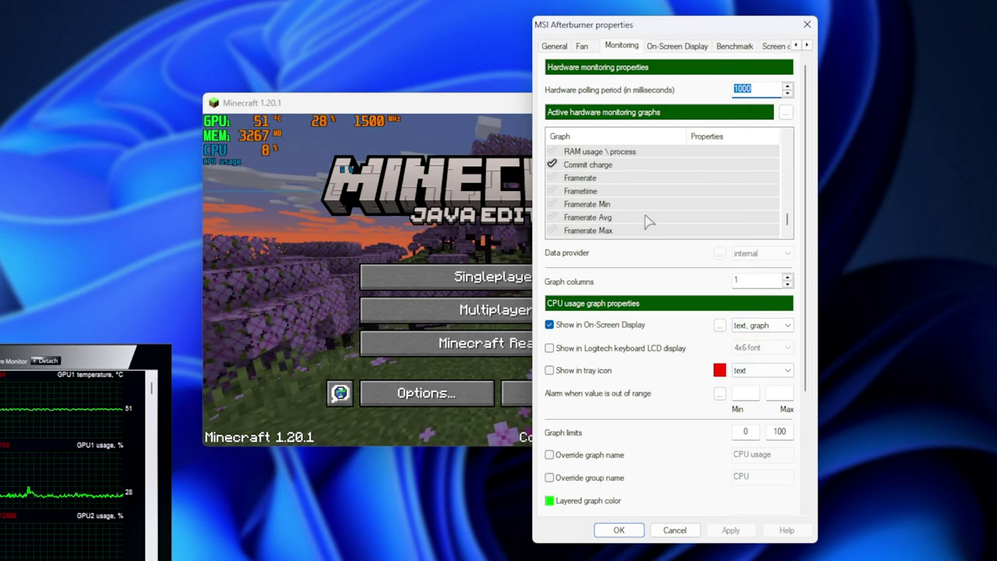
scroll(646, 218, up, 2)
- Review the CPU clock, CPU power and RAM usage monitoring entries
click(632, 192)
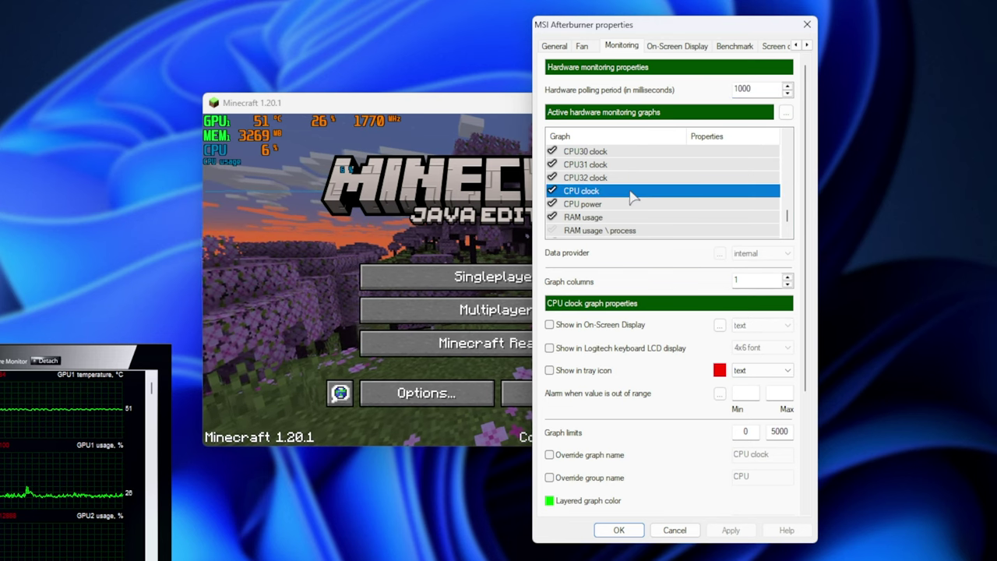
click(632, 206)
scroll(634, 208, down, 1)
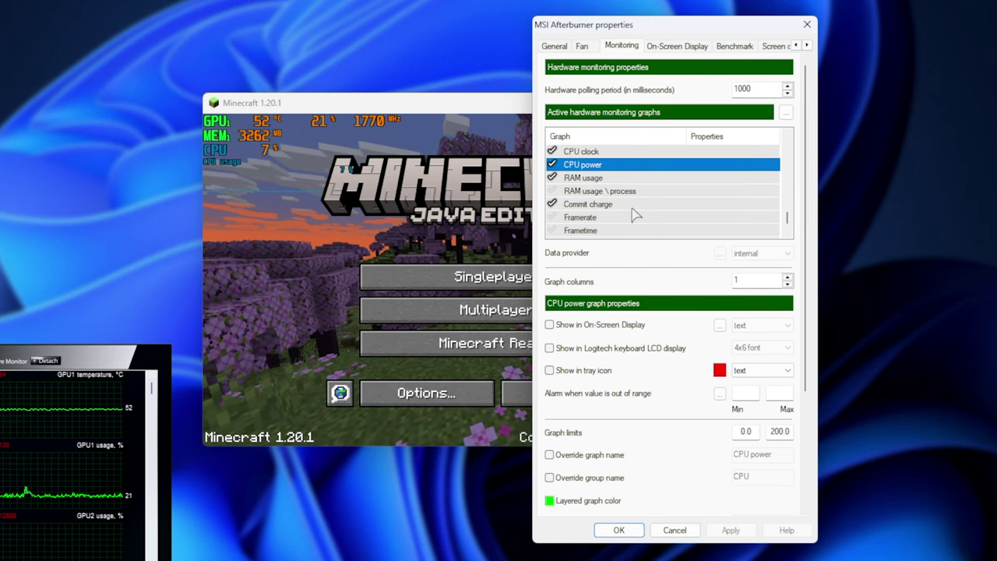
click(629, 178)
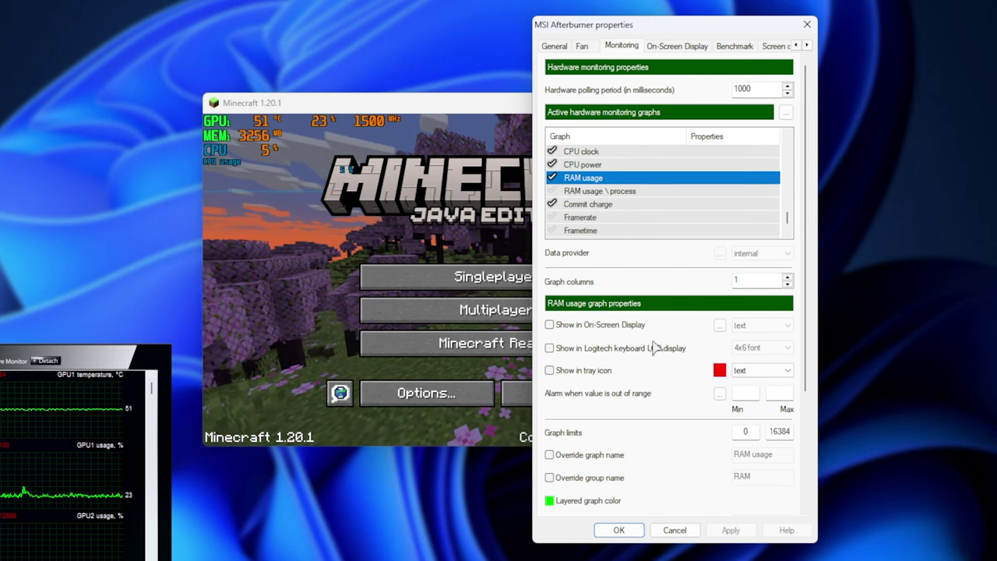
scroll(629, 229, down, 1)
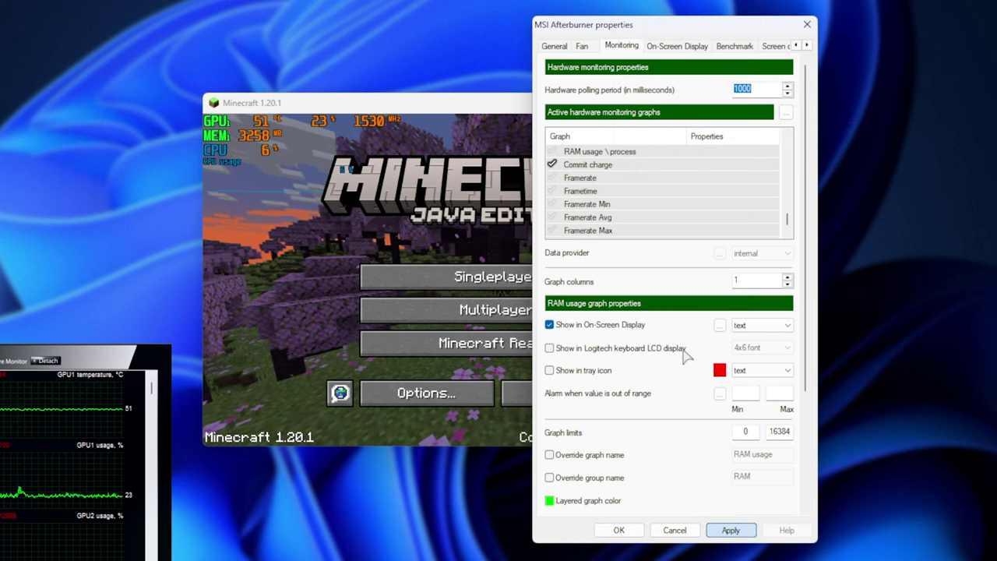
- Activate the Framerate and Frametime graphs, show both as text and graph, and apply
click(612, 179)
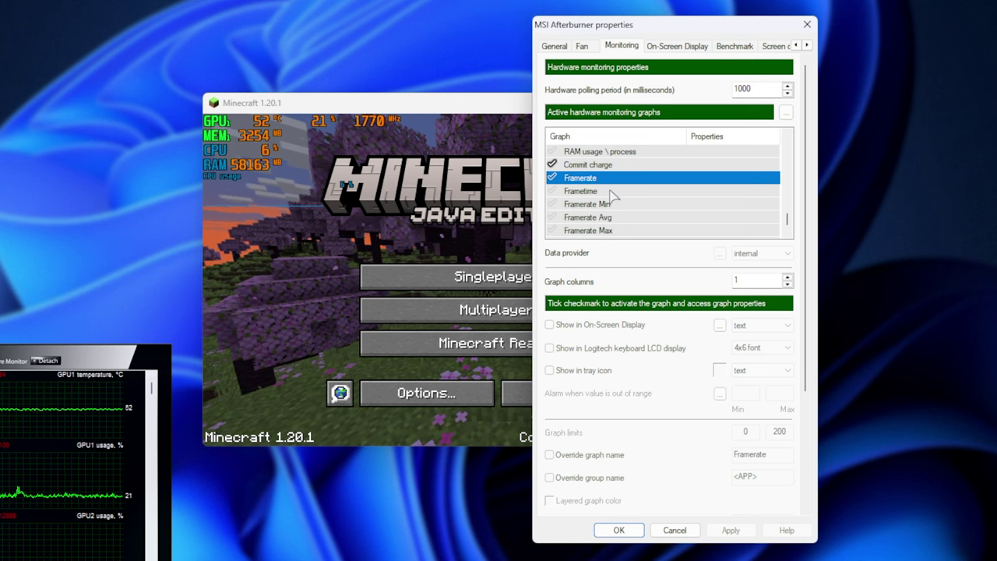
click(607, 190)
click(584, 177)
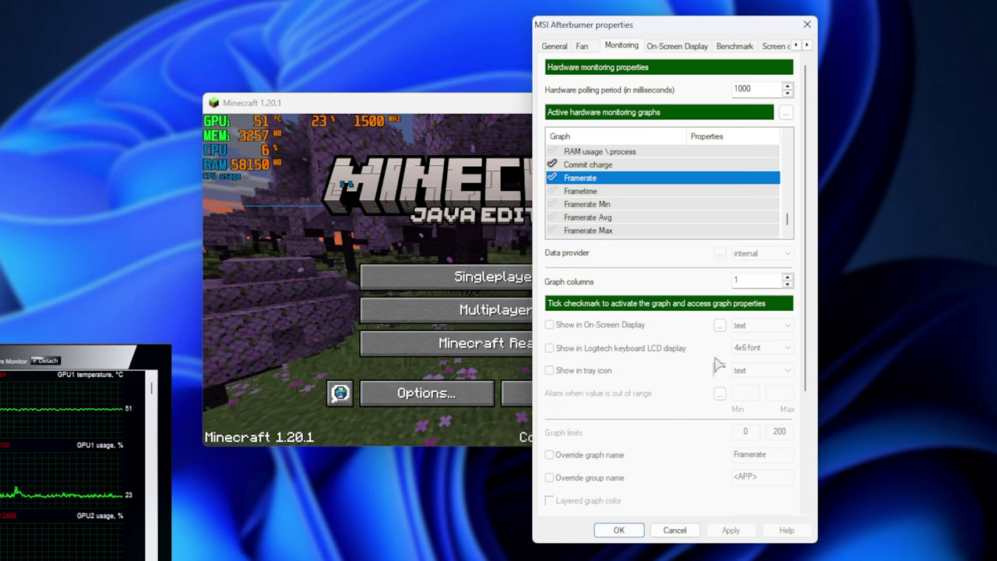
click(552, 177)
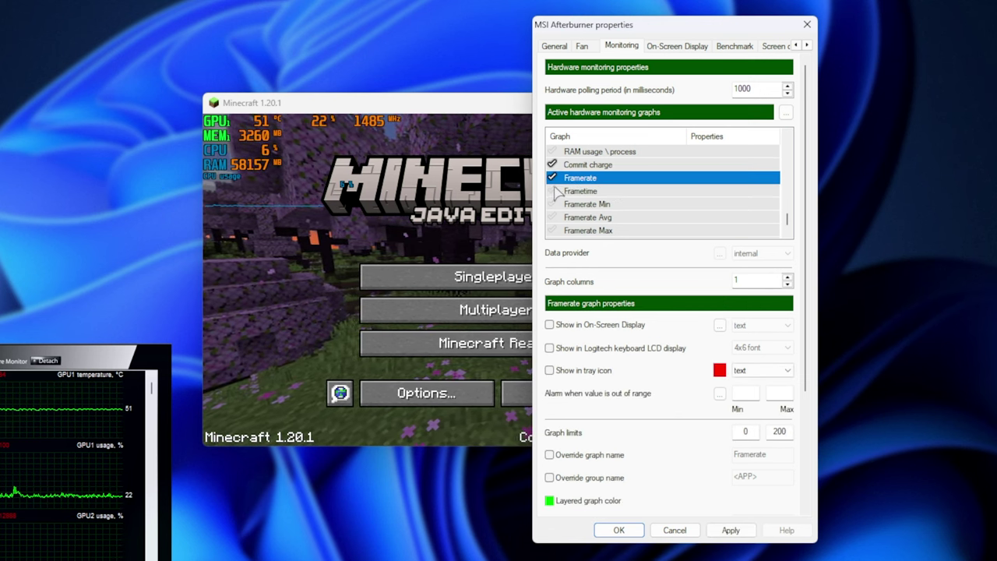
click(552, 191)
click(662, 325)
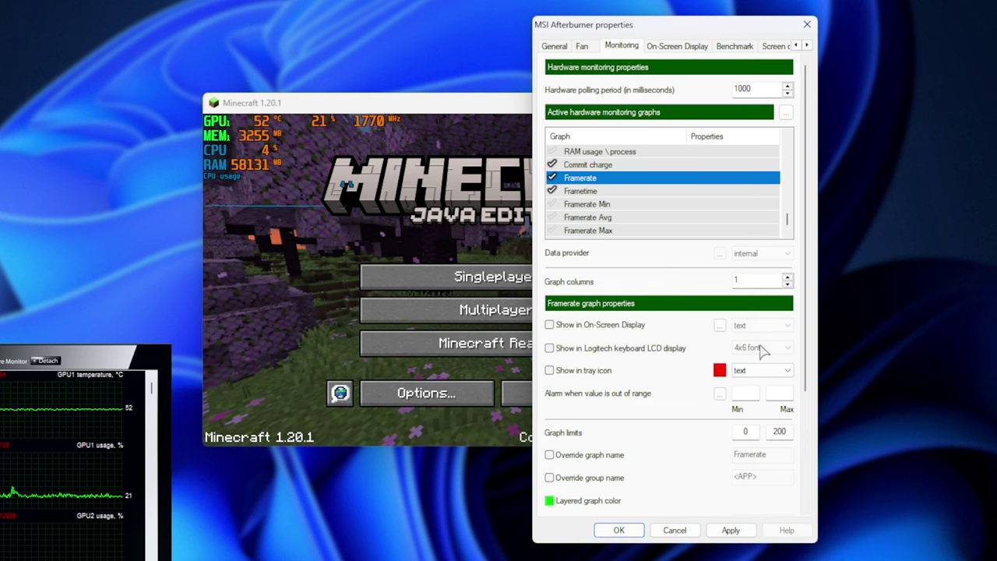
click(761, 325)
click(759, 357)
click(623, 191)
click(607, 324)
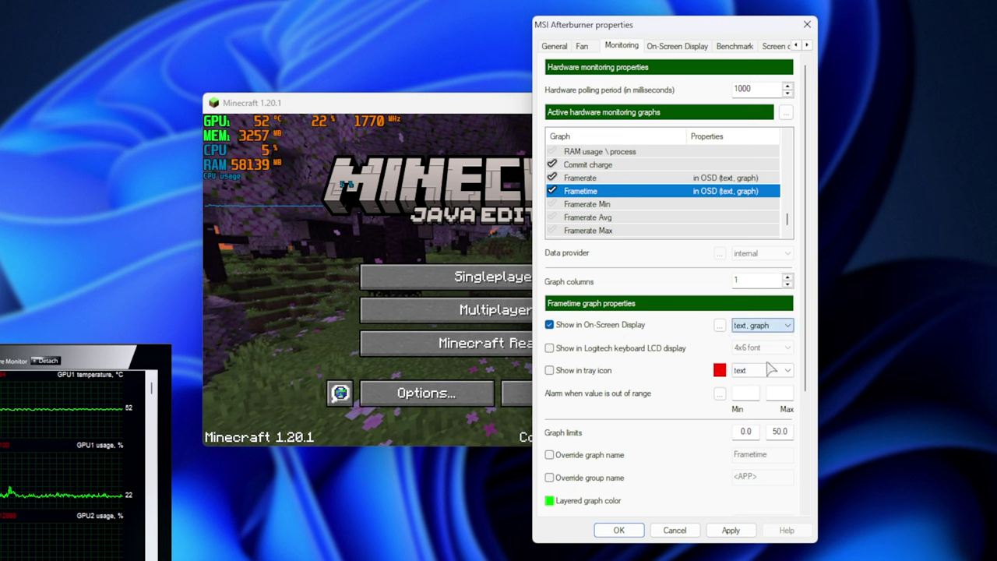
click(730, 529)
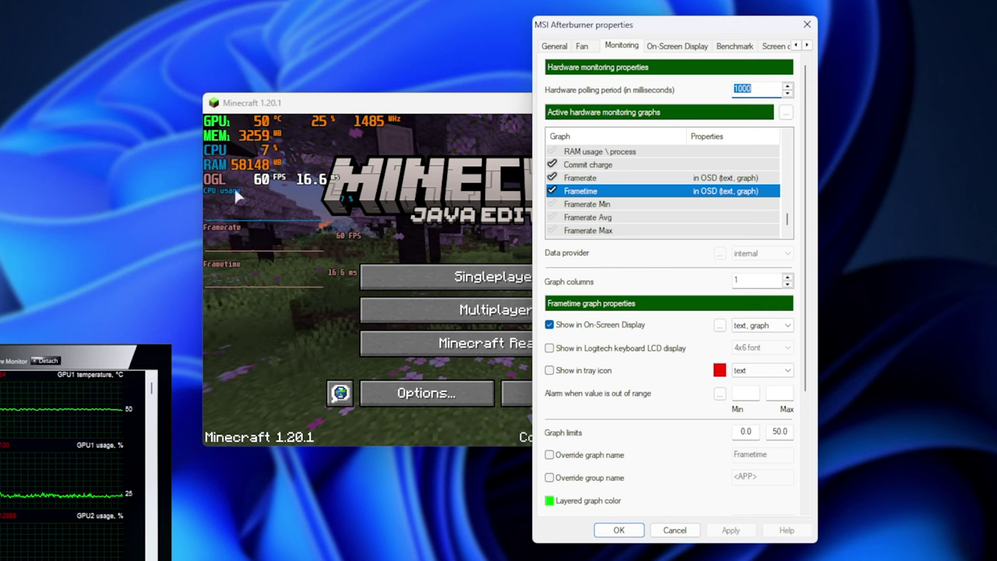
- Look through Framerate Min and the other framerate statistics, ending on the Frametime graph
scroll(723, 219, down, 1)
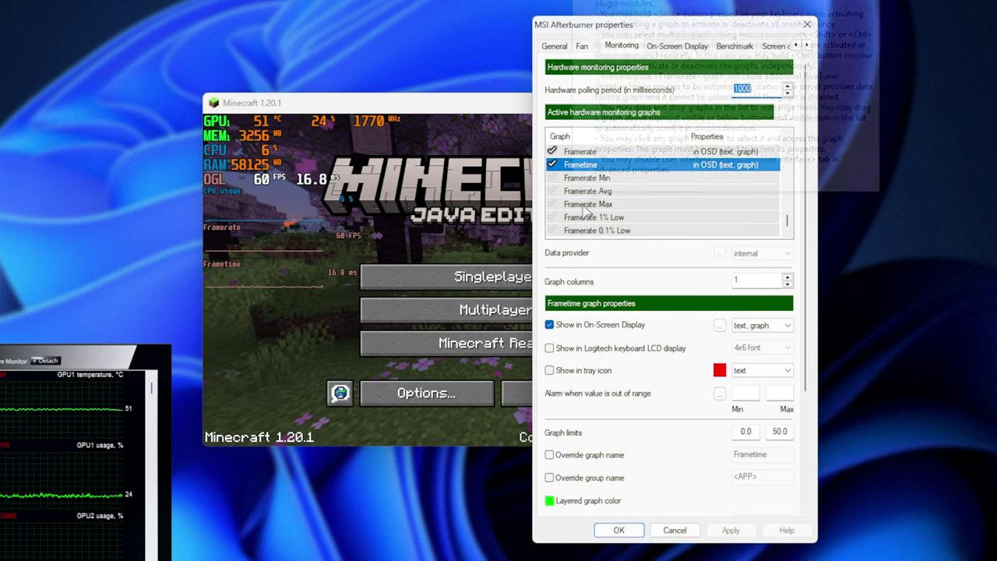
click(619, 178)
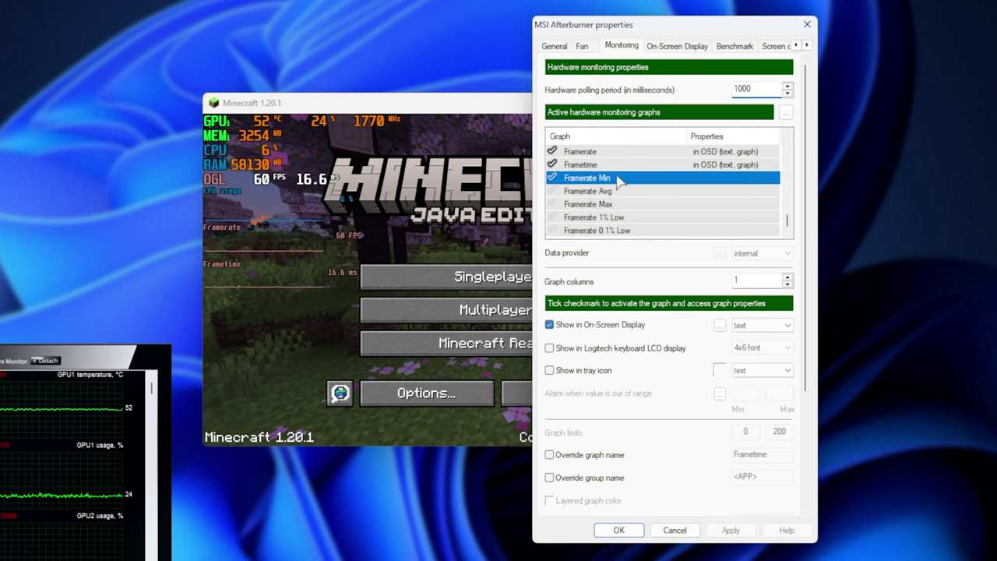
click(619, 191)
click(616, 204)
click(627, 217)
click(629, 230)
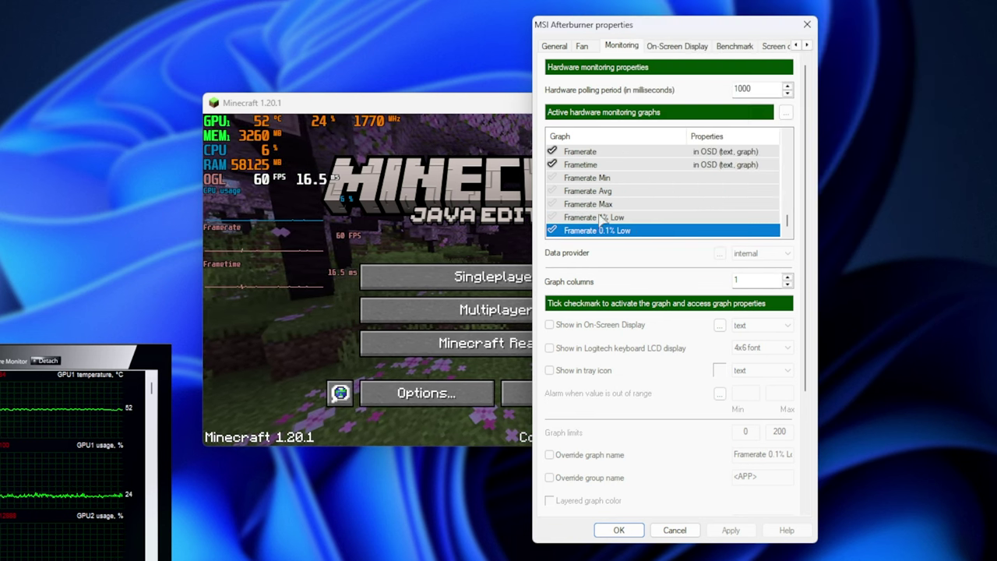
click(602, 165)
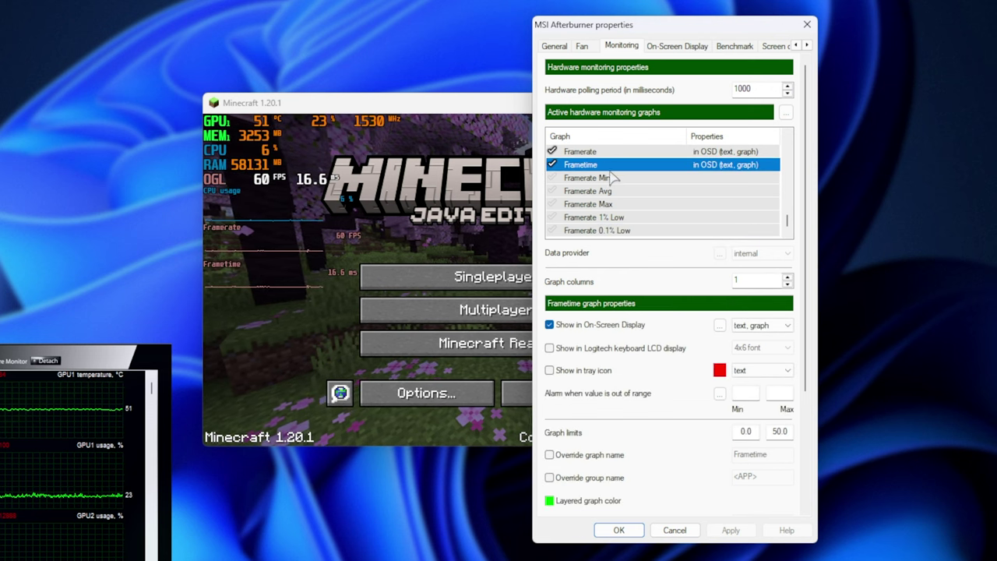
- Open the OSD layout settings and keep the CPU usage graph colour blue
click(719, 325)
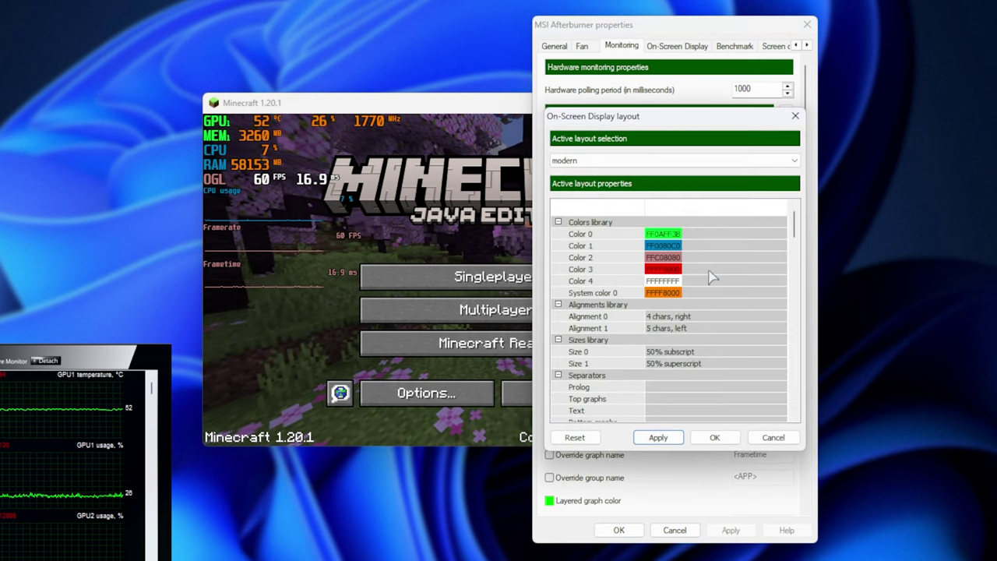
scroll(711, 276, down, 10)
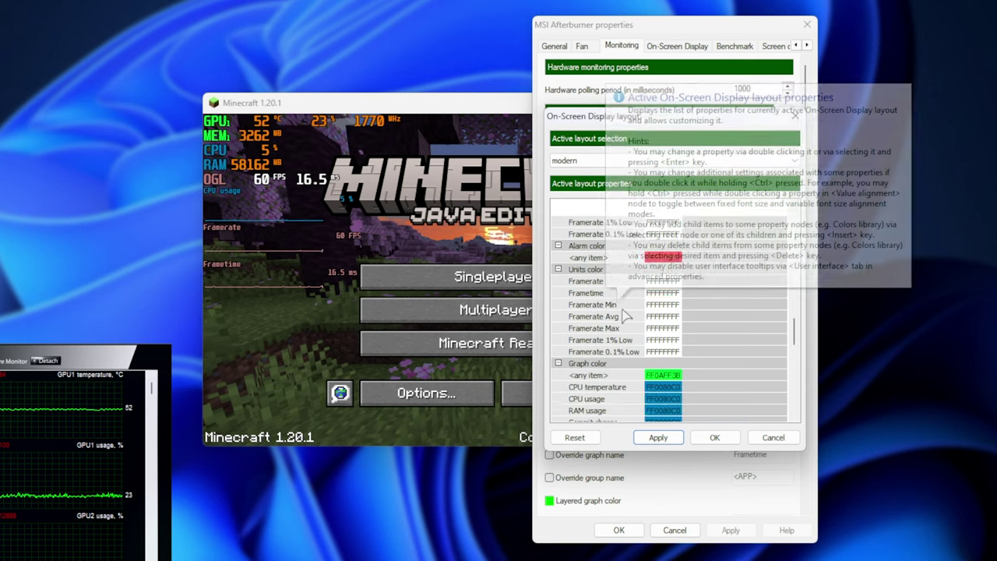
click(614, 306)
scroll(623, 321, down, 1)
key(Down)
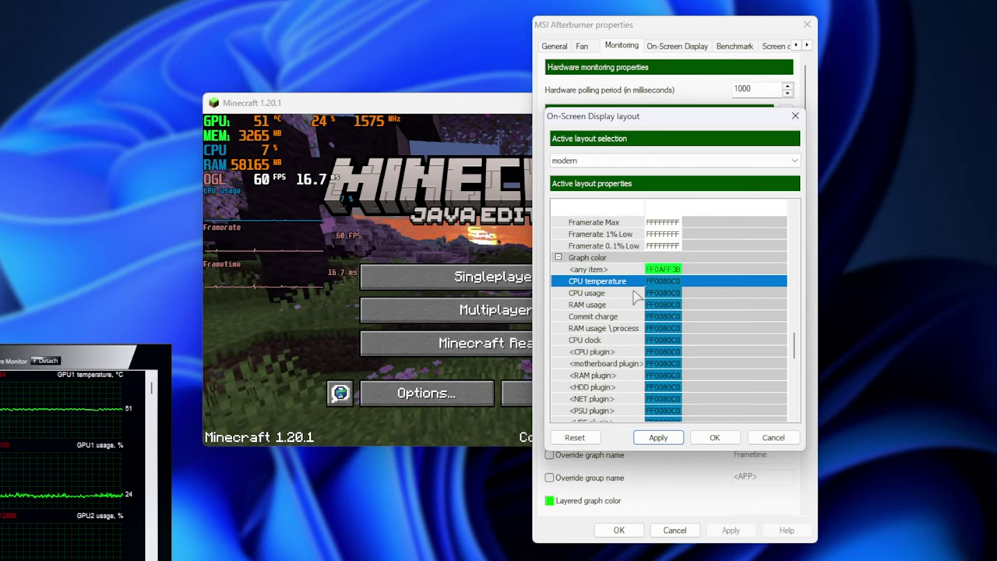
key(Down)
click(674, 293)
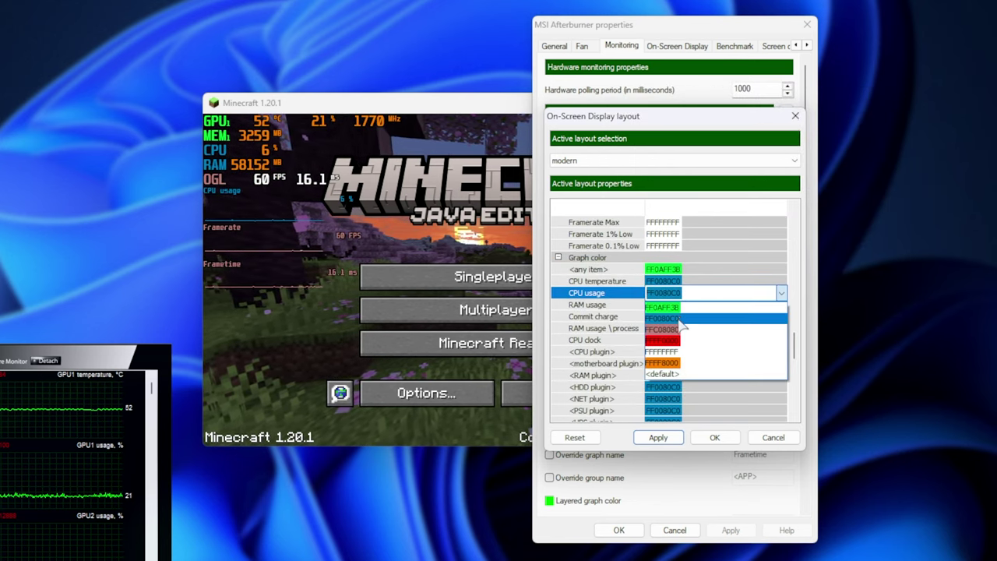
click(666, 317)
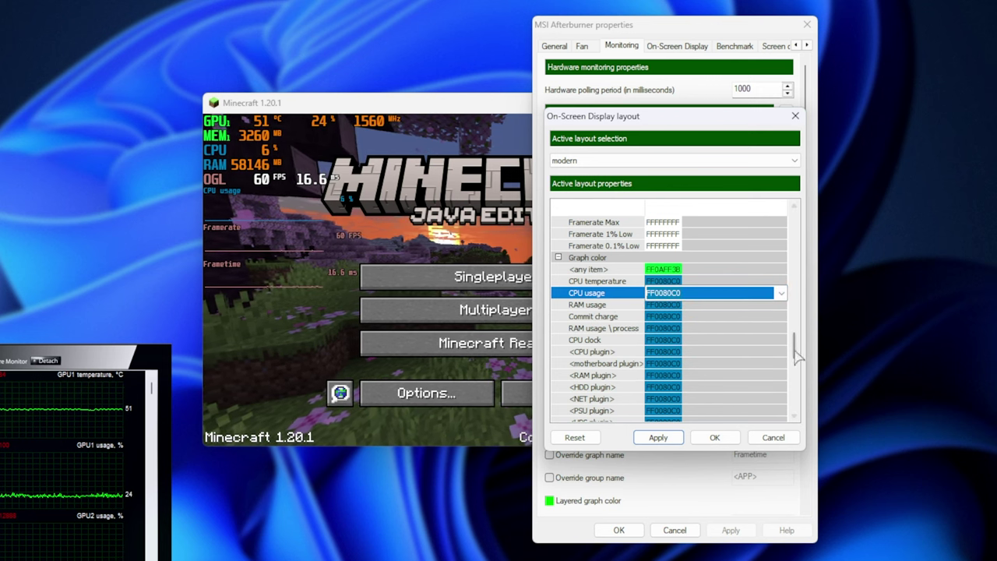
drag(796, 354, 792, 229)
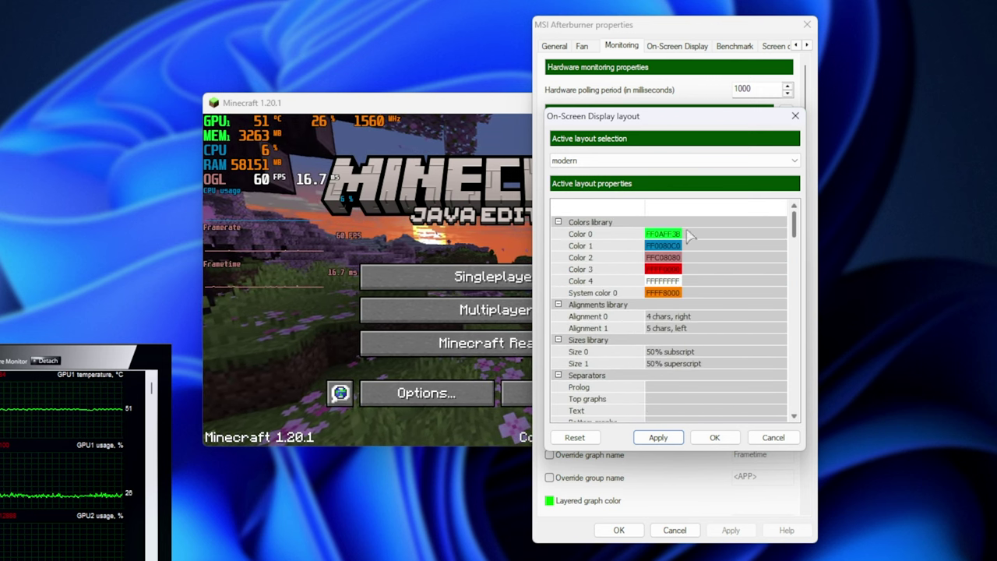
- Make Color 1 a lighter blue and give Color 2 a new shade
click(629, 247)
click(668, 248)
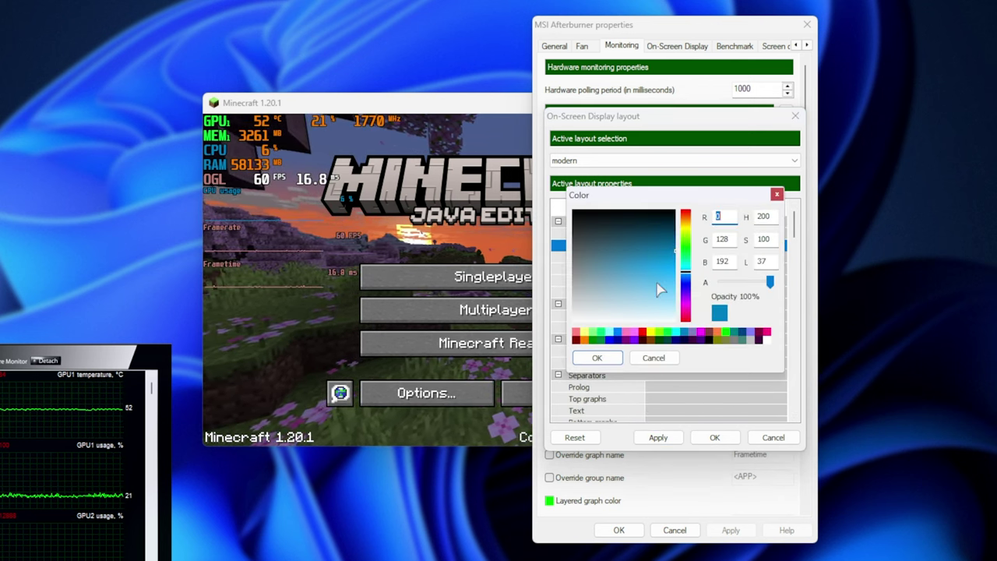
click(617, 356)
click(658, 259)
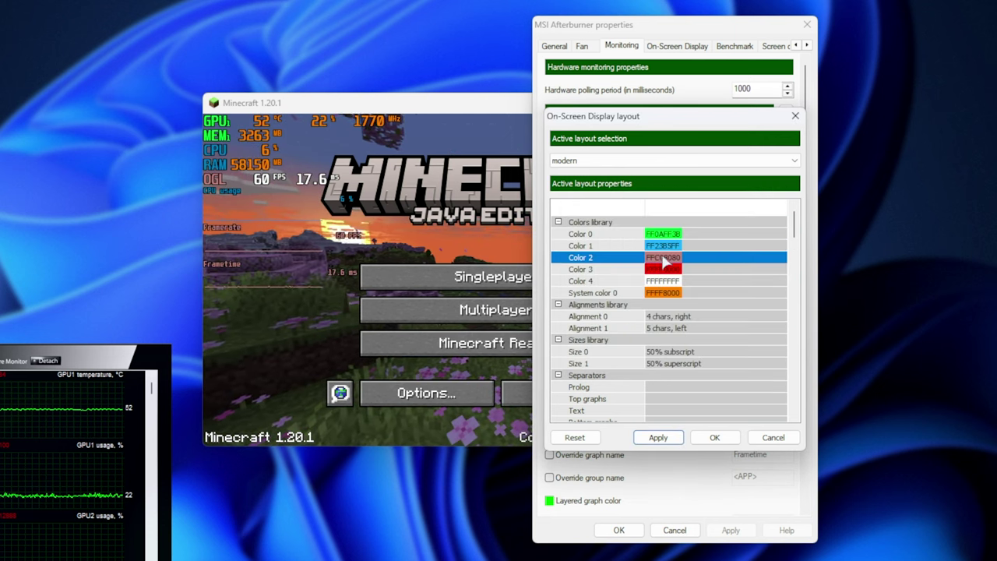
click(663, 259)
click(620, 358)
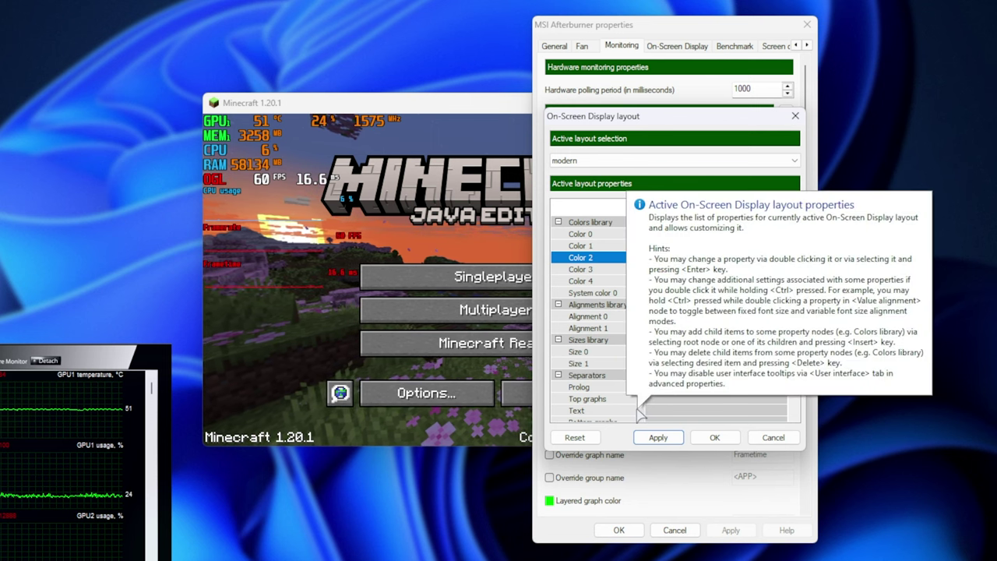
- Settle Color 2 on yellow (FFE7FF0F), fine-tune Color 1, and close the layout settings
click(668, 259)
double_click(671, 343)
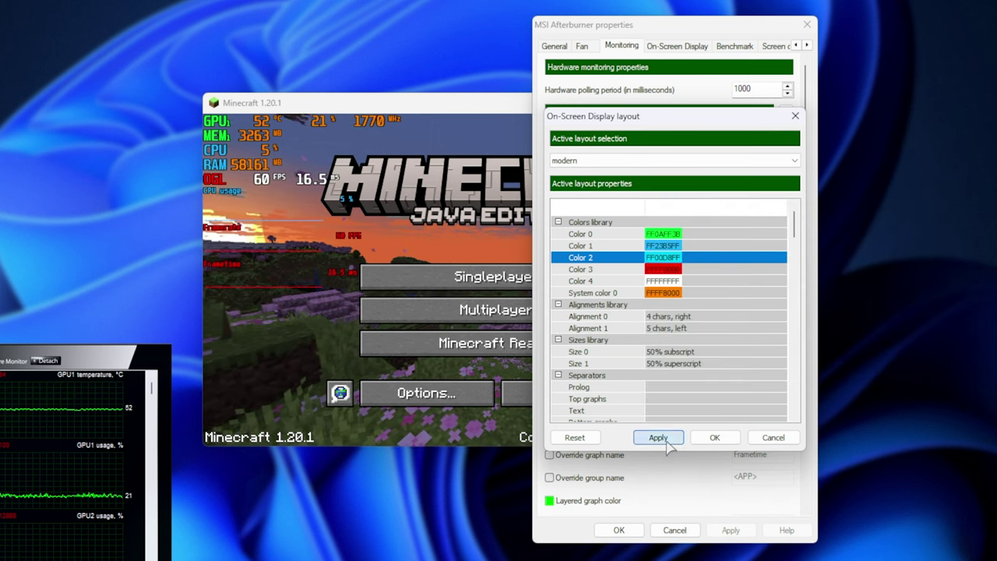
click(663, 257)
click(598, 357)
click(663, 257)
click(597, 357)
click(664, 257)
click(597, 357)
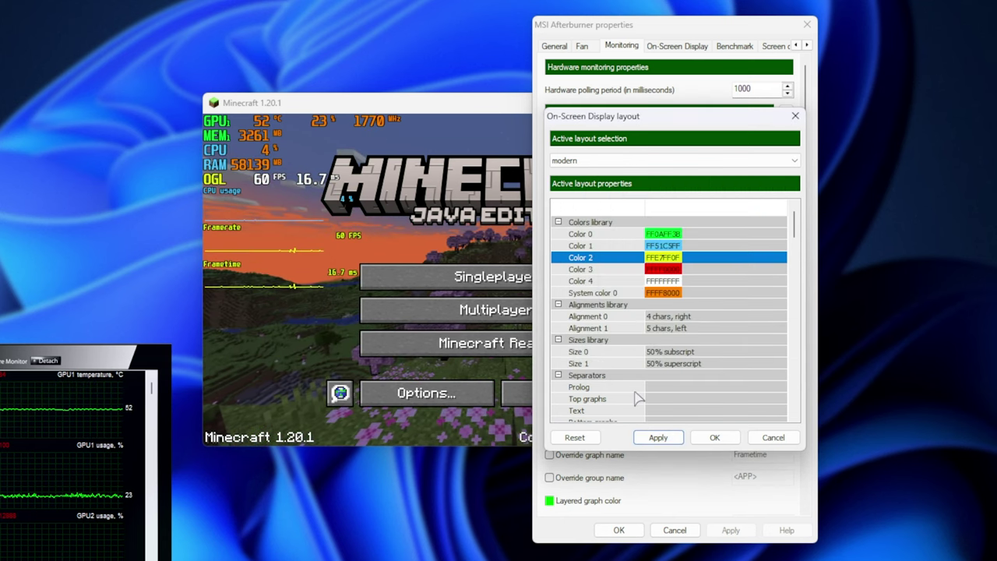
click(714, 438)
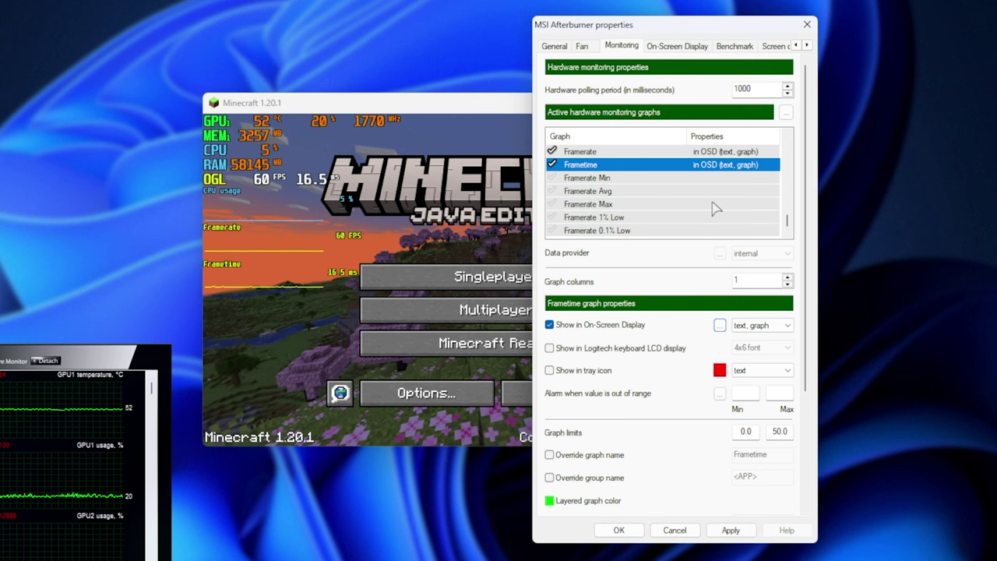
- Review the active monitoring graphs list, then save and close the Afterburner properties
scroll(716, 207, up, 2)
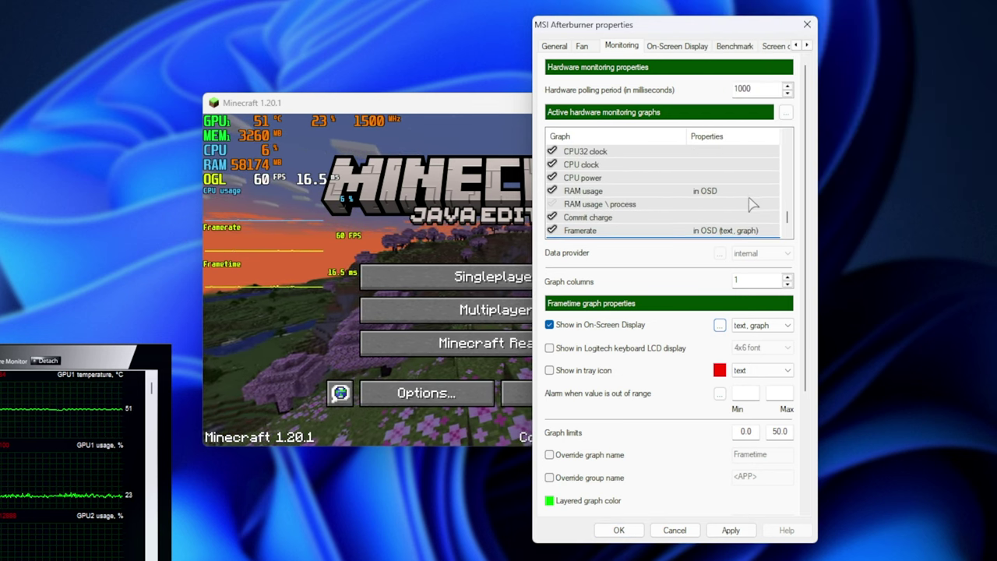
scroll(701, 206, up, 12)
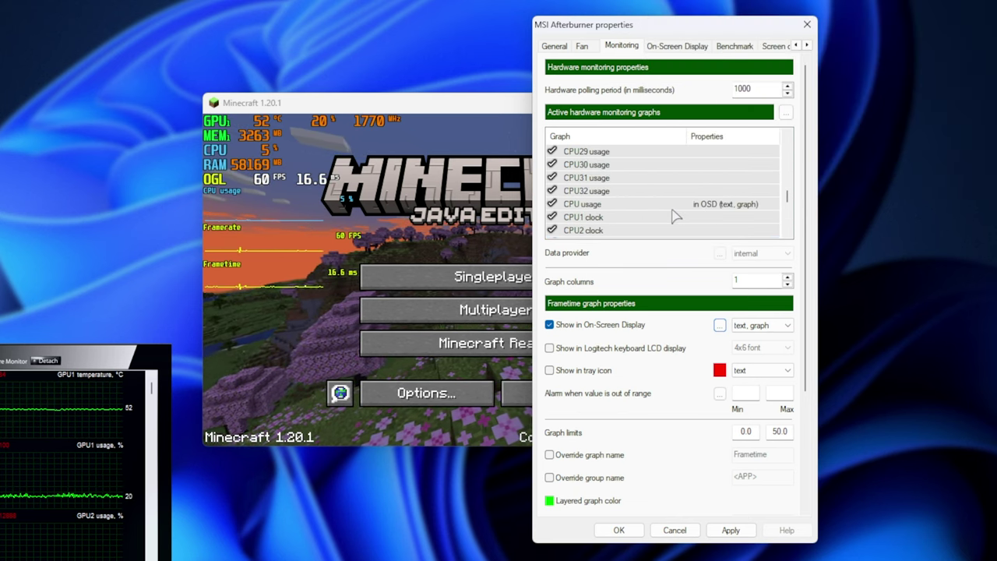
scroll(732, 210, up, 10)
scroll(790, 210, up, 10)
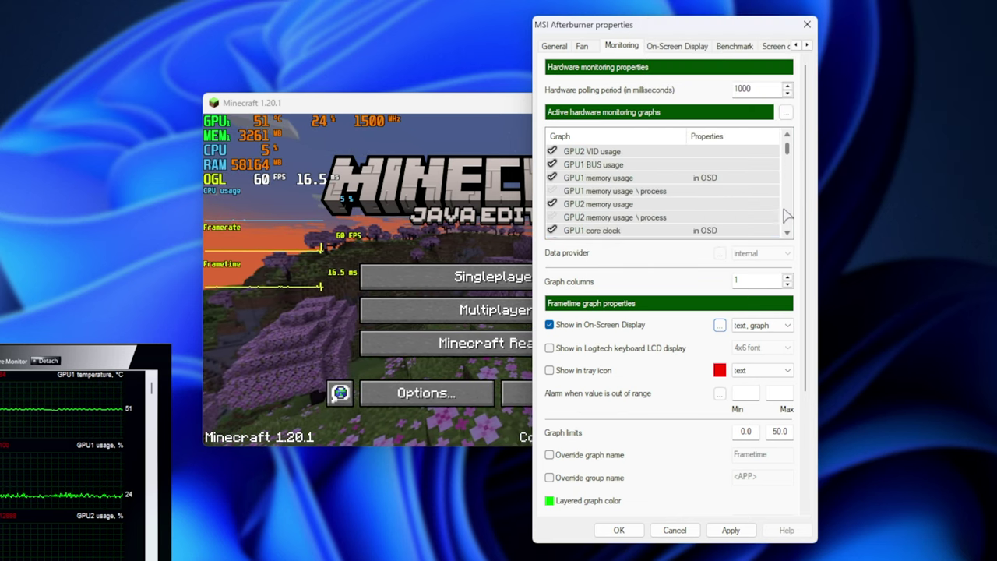
scroll(785, 187, up, 2)
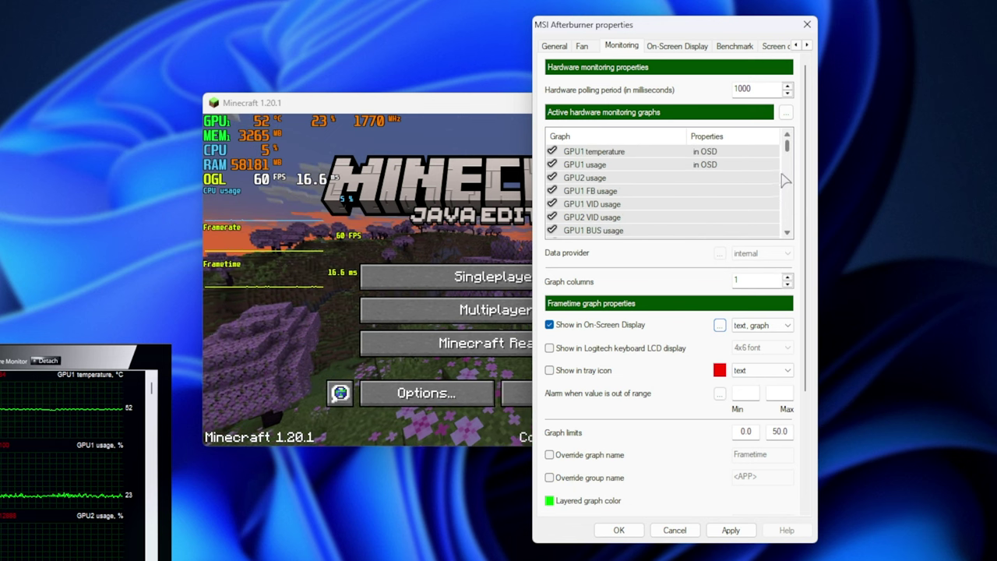
click(619, 530)
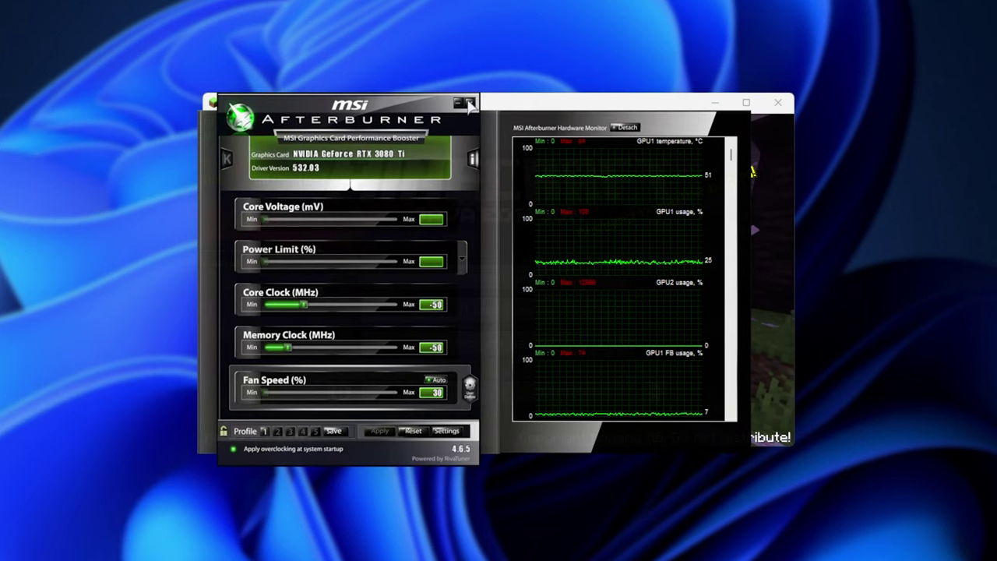
- Close the Afterburner window and reveal the hidden tray icons, including RivaTuner Statistics Server
click(470, 103)
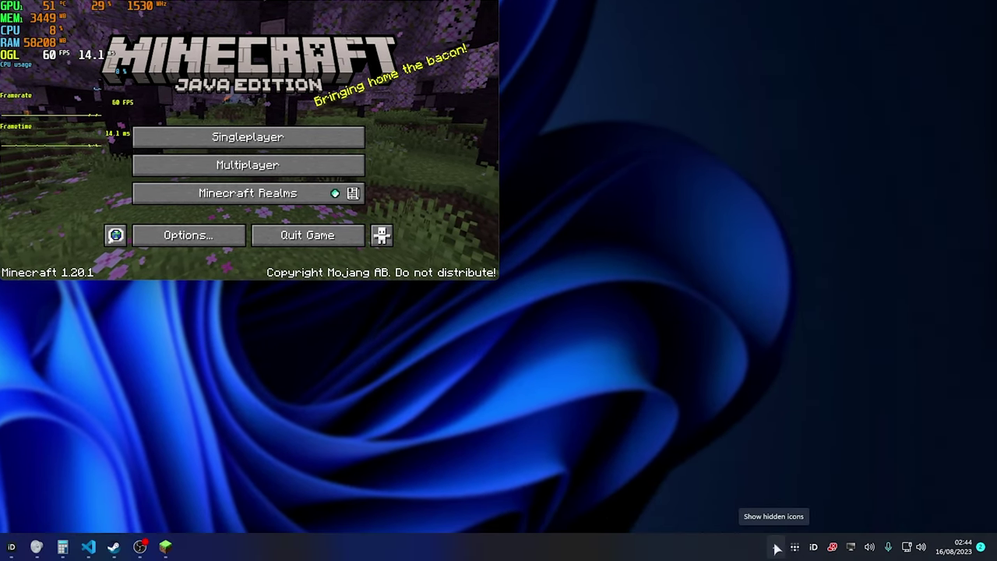
click(776, 548)
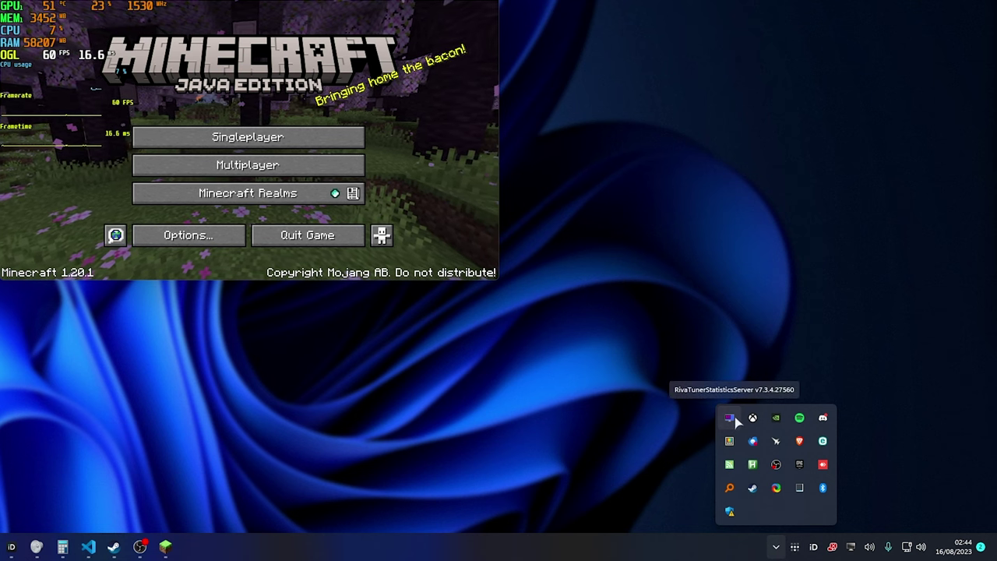
click(733, 418)
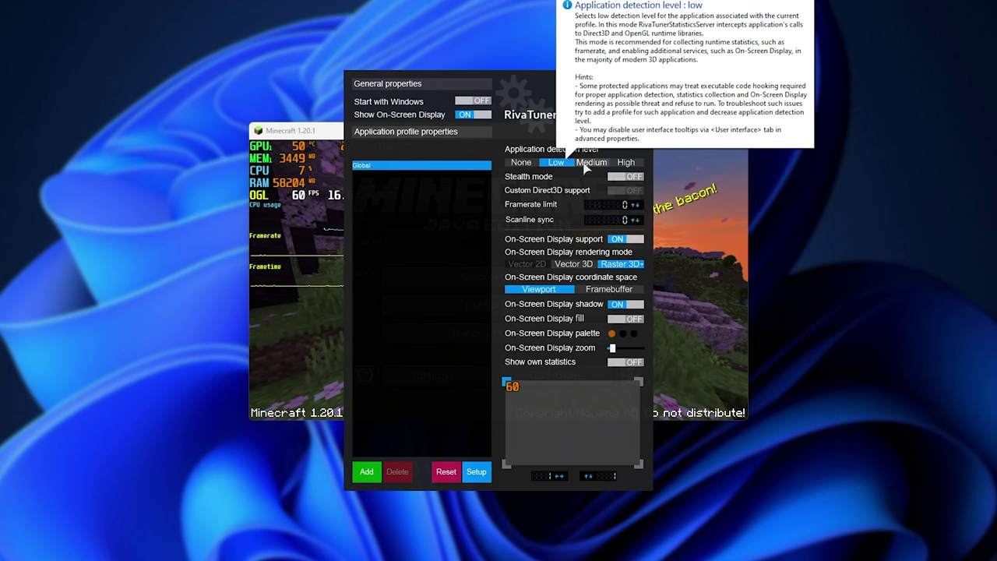
mouse_move(621, 178)
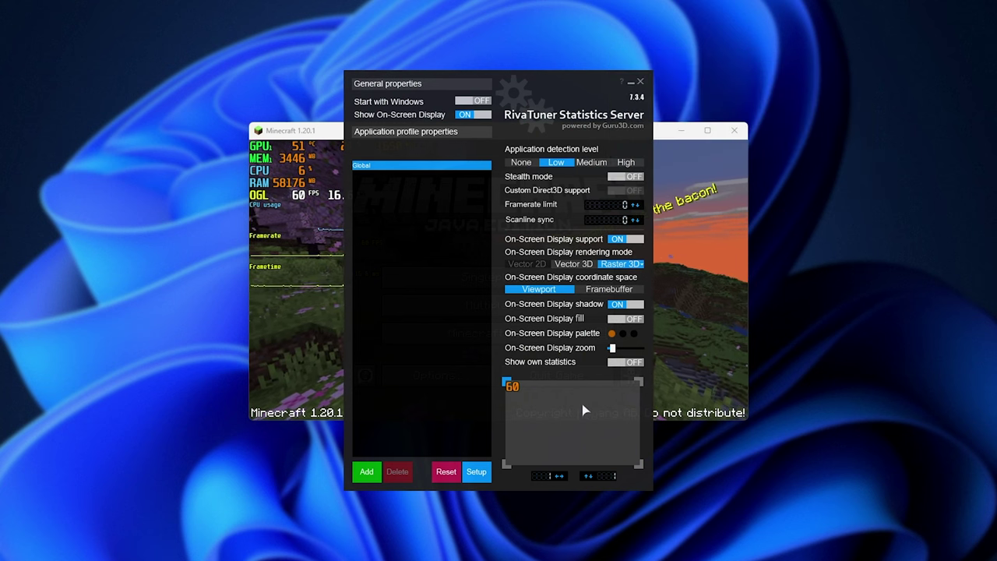
mouse_move(583, 403)
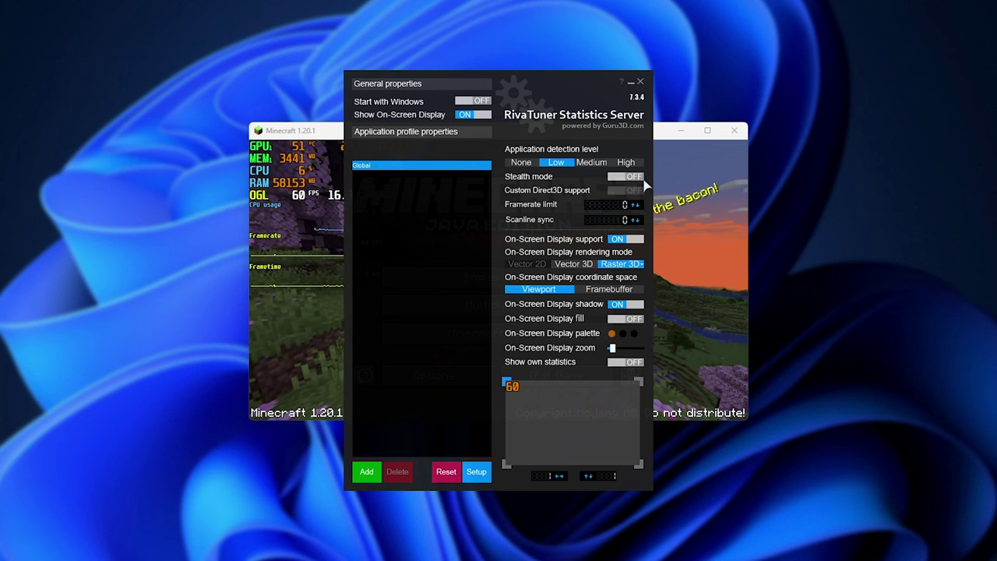
click(640, 81)
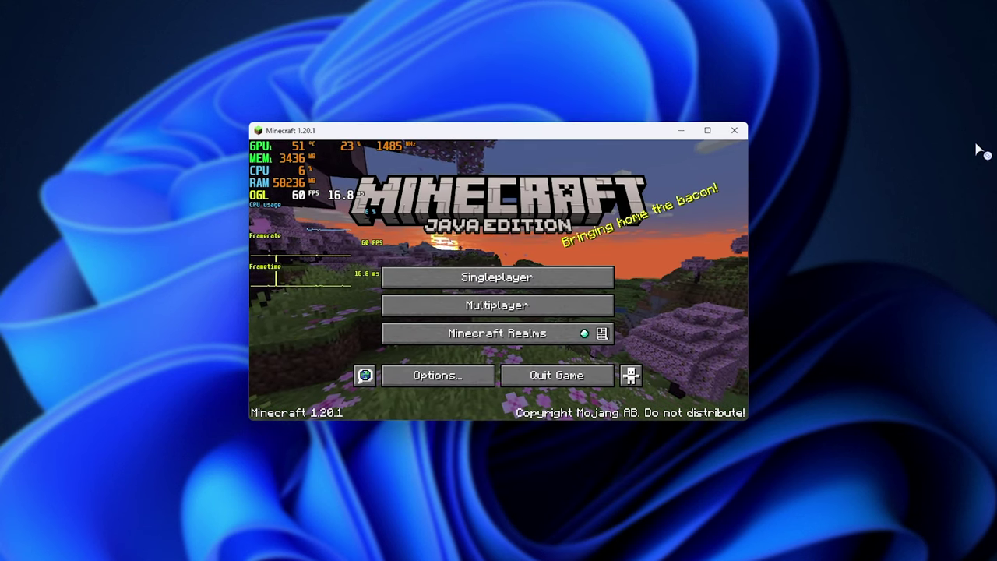